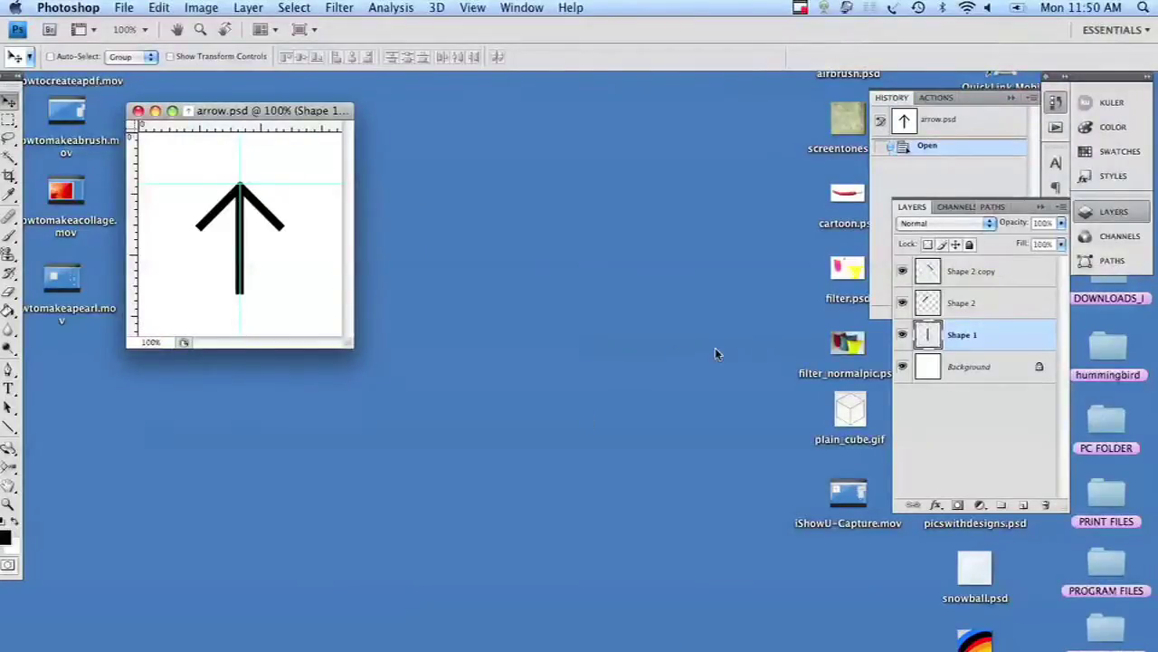
- Close the finished example and create a white 250×250 px, 300 ppi document named arrow_simple
click(138, 110)
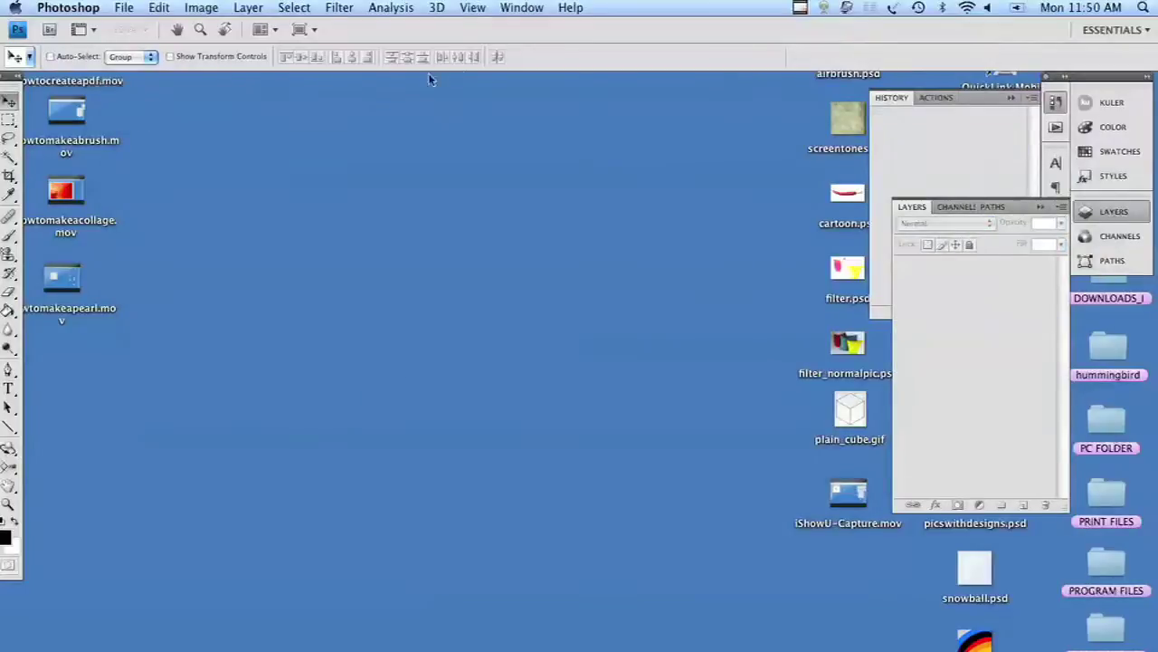
click(124, 7)
click(134, 26)
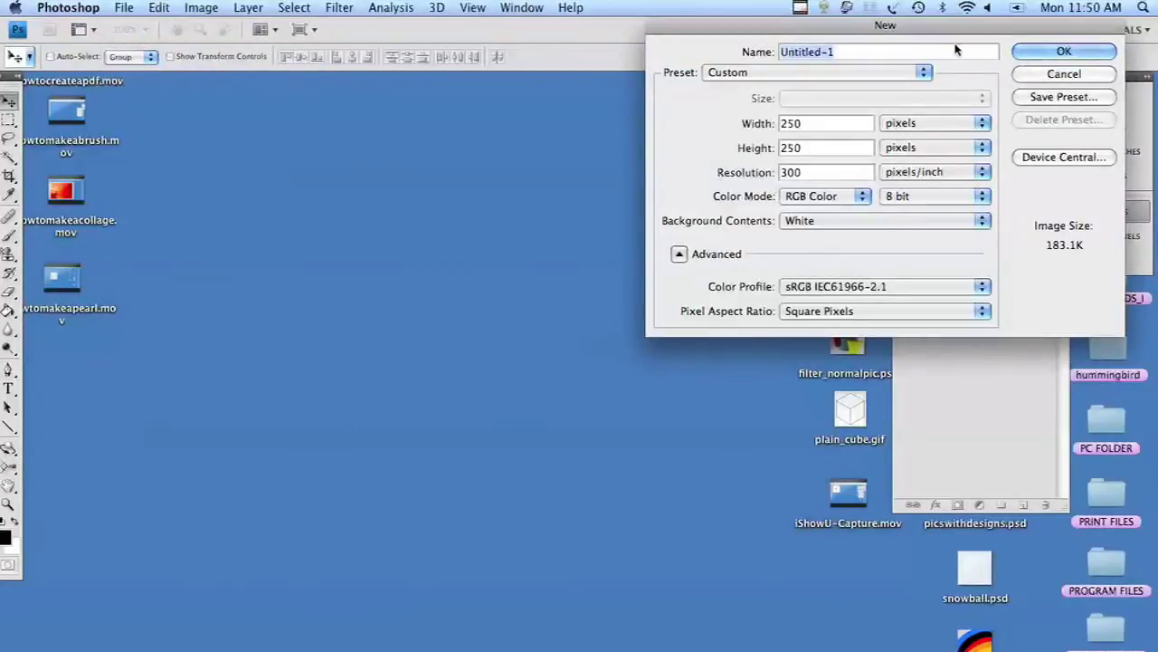
text(arrow)
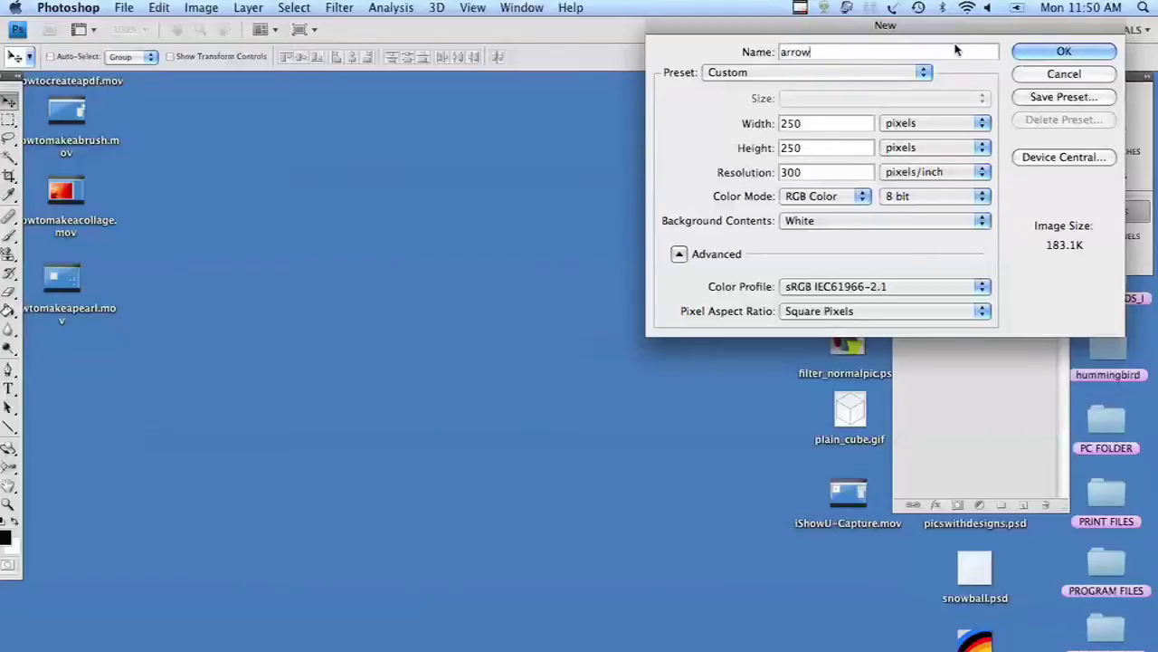
text(_simple)
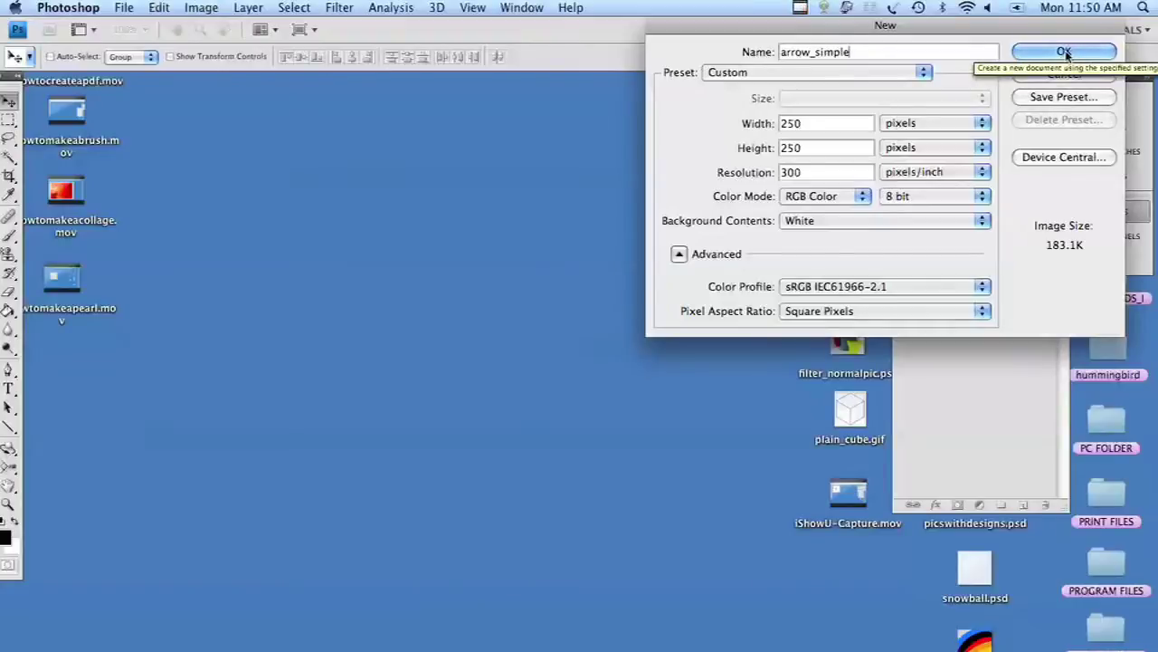
click(1064, 52)
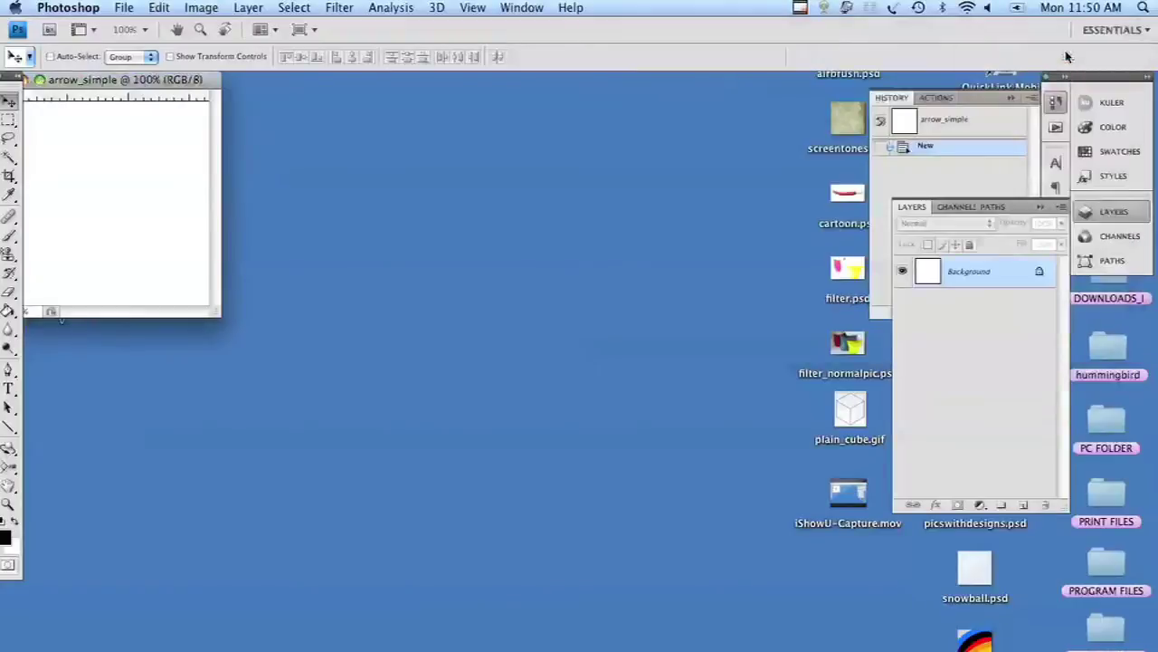
- Centre the document window and add a vertical guide at 50%
drag(197, 82, 556, 117)
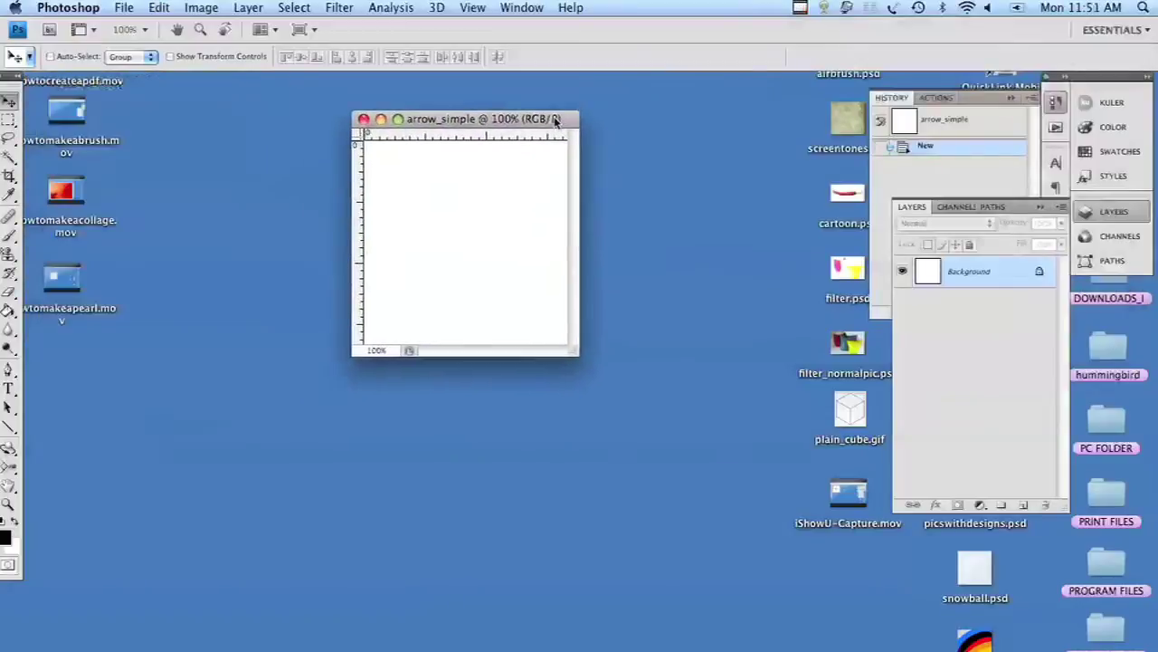
click(471, 8)
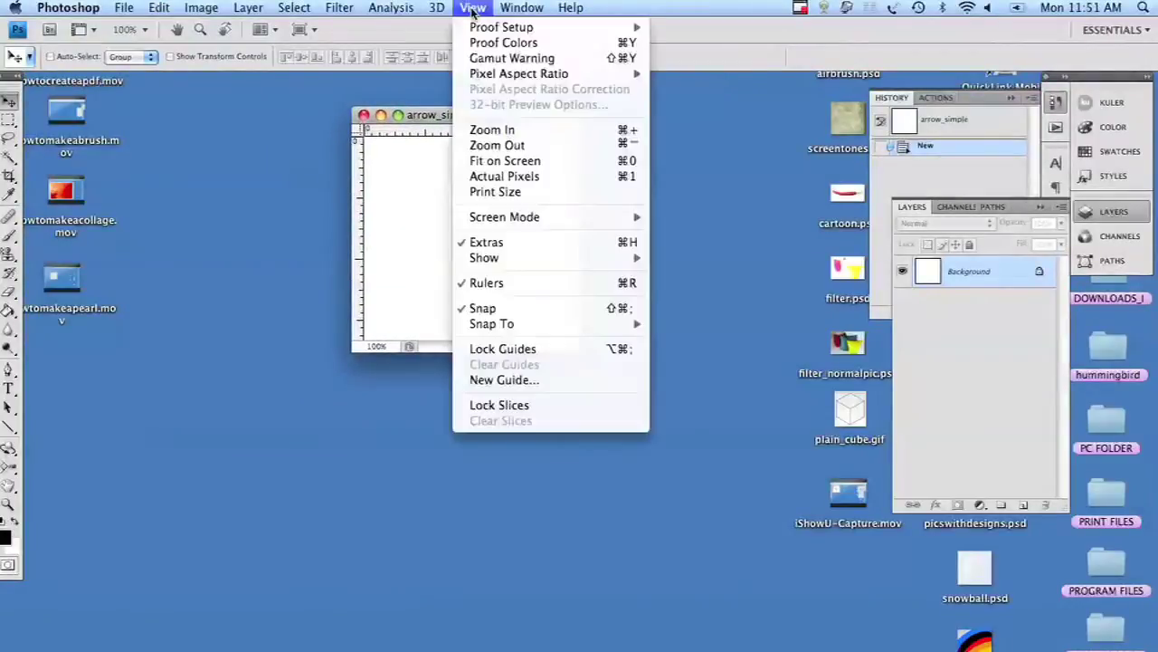
click(507, 380)
text(5)
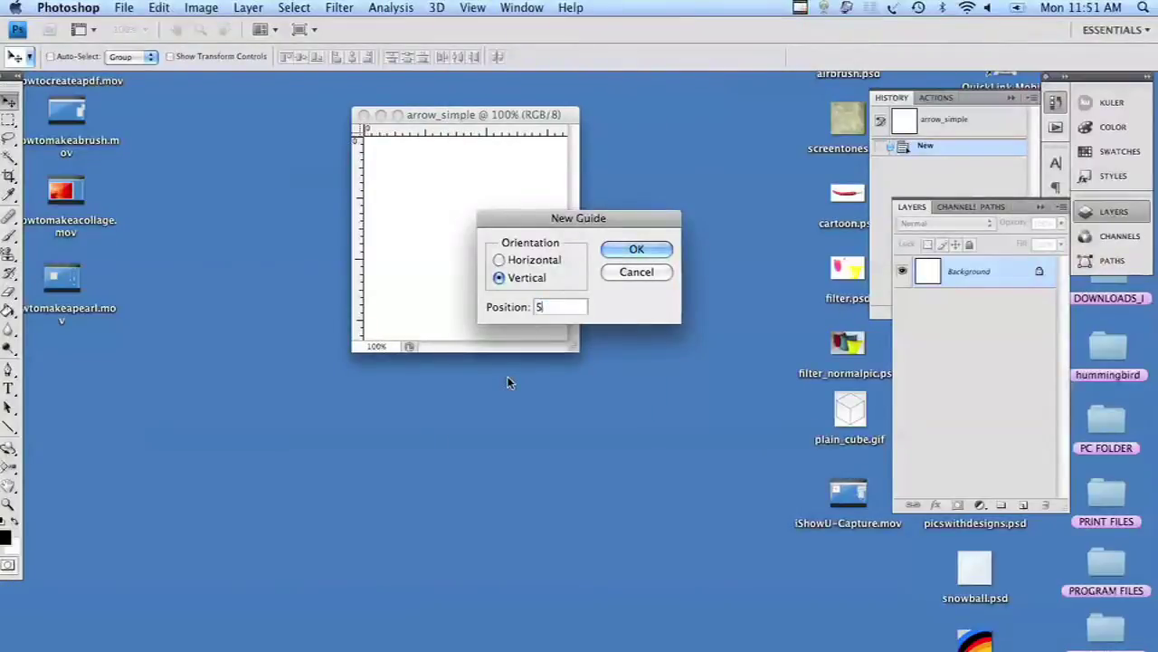
text(0%)
key(Return)
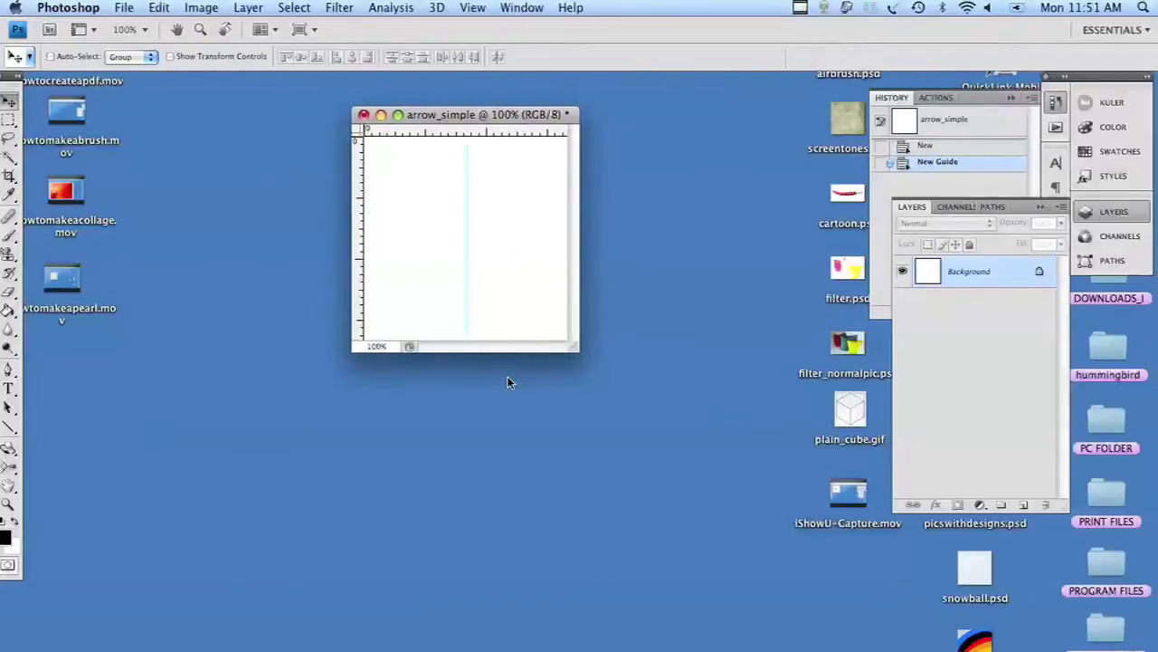
- Add a horizontal guide at 25%
click(472, 8)
click(543, 379)
click(498, 260)
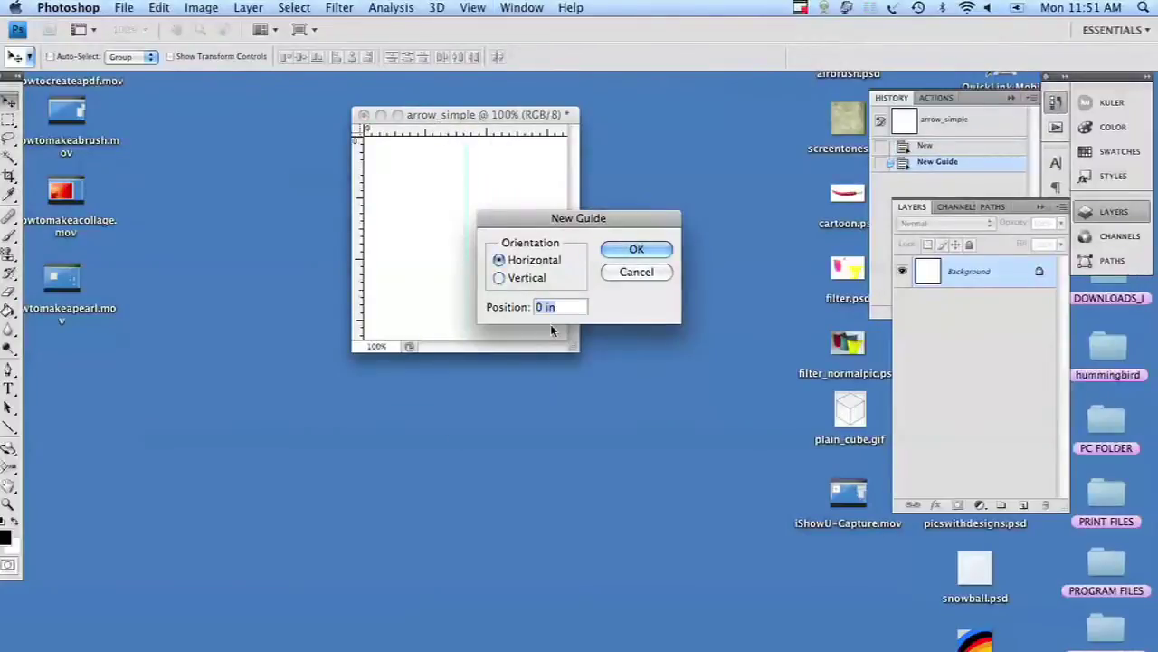
text(25%)
key(Return)
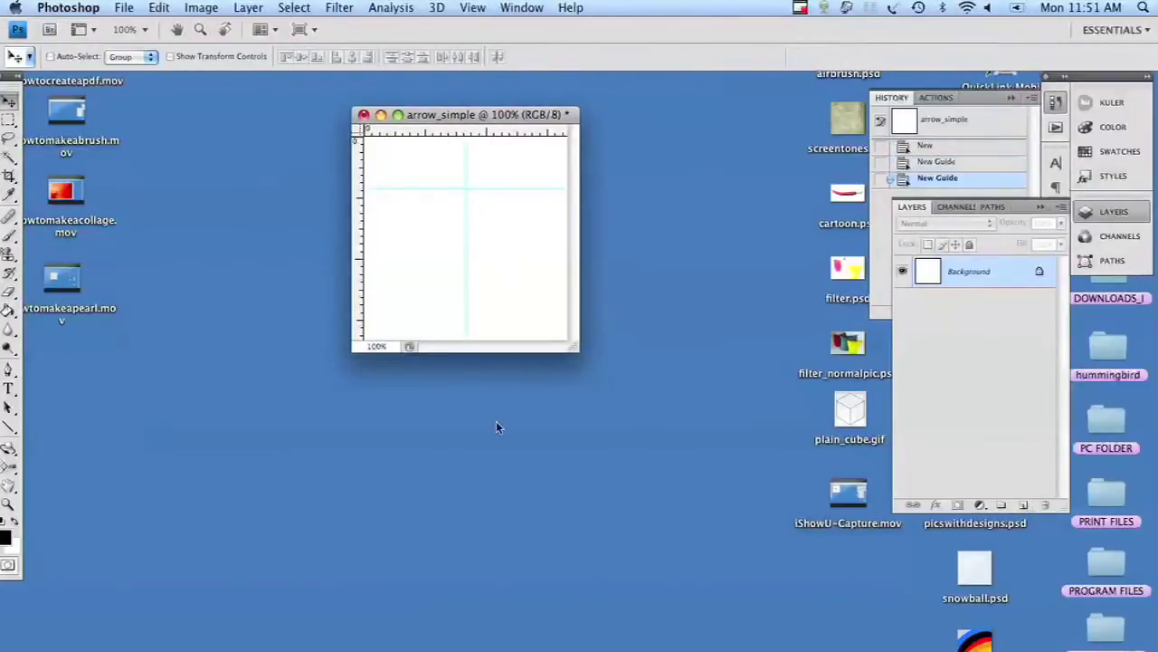
click(8, 428)
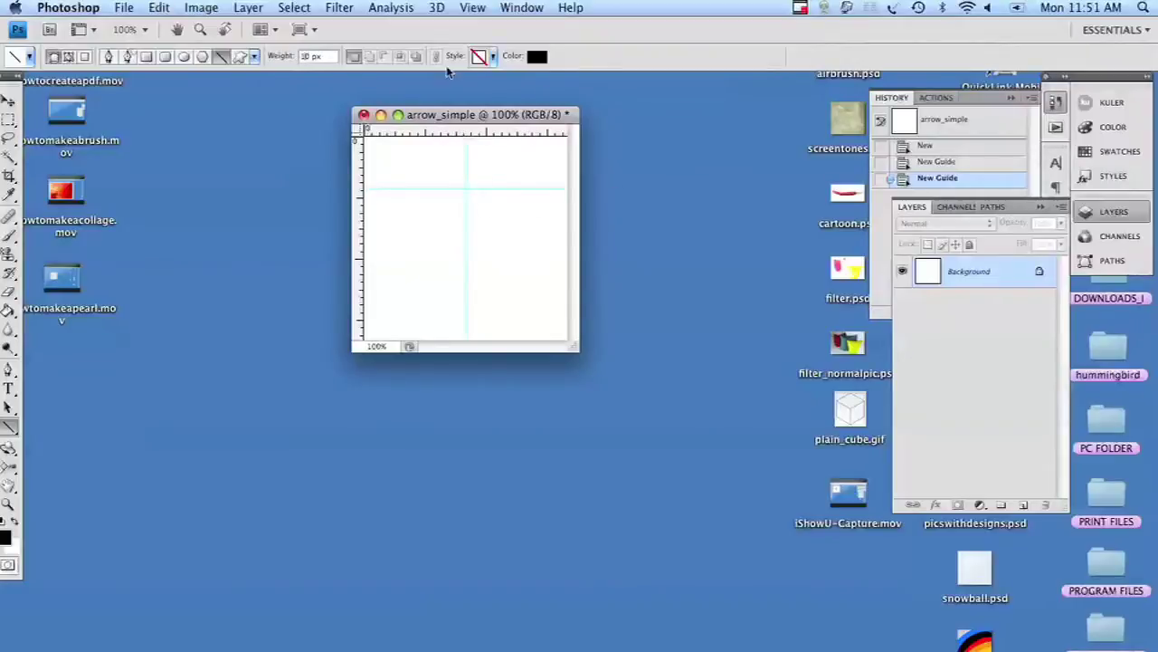
- Enable Snap To Guides and draw the vertical arrow shaft down from the guide crossing
click(475, 8)
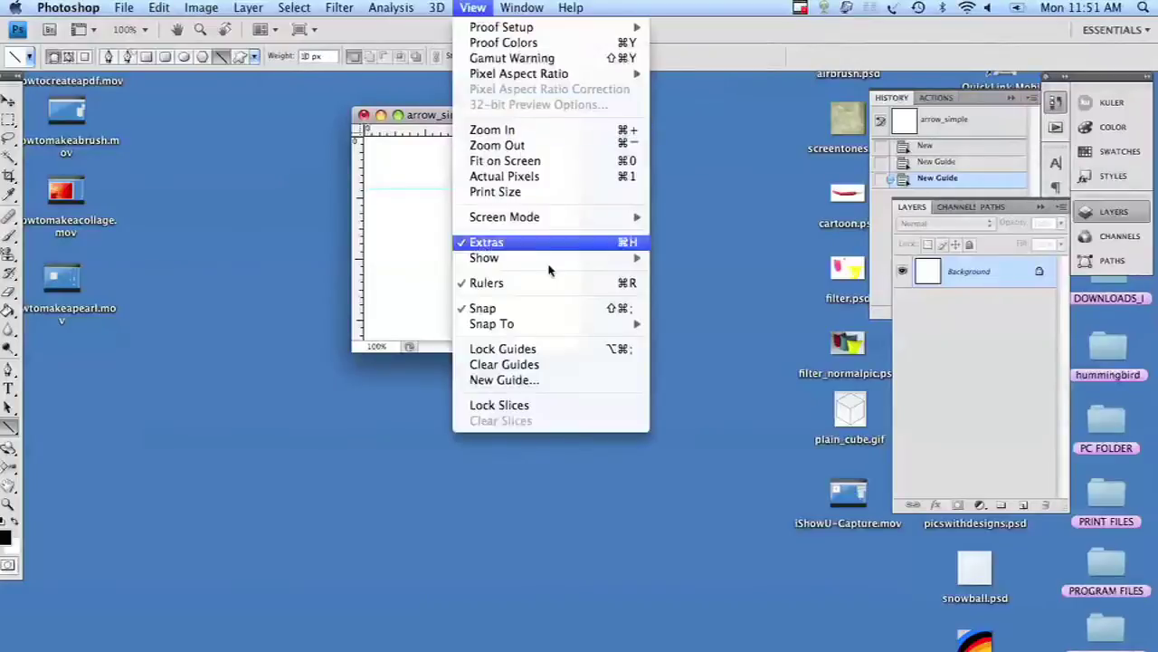
mouse_move(558, 327)
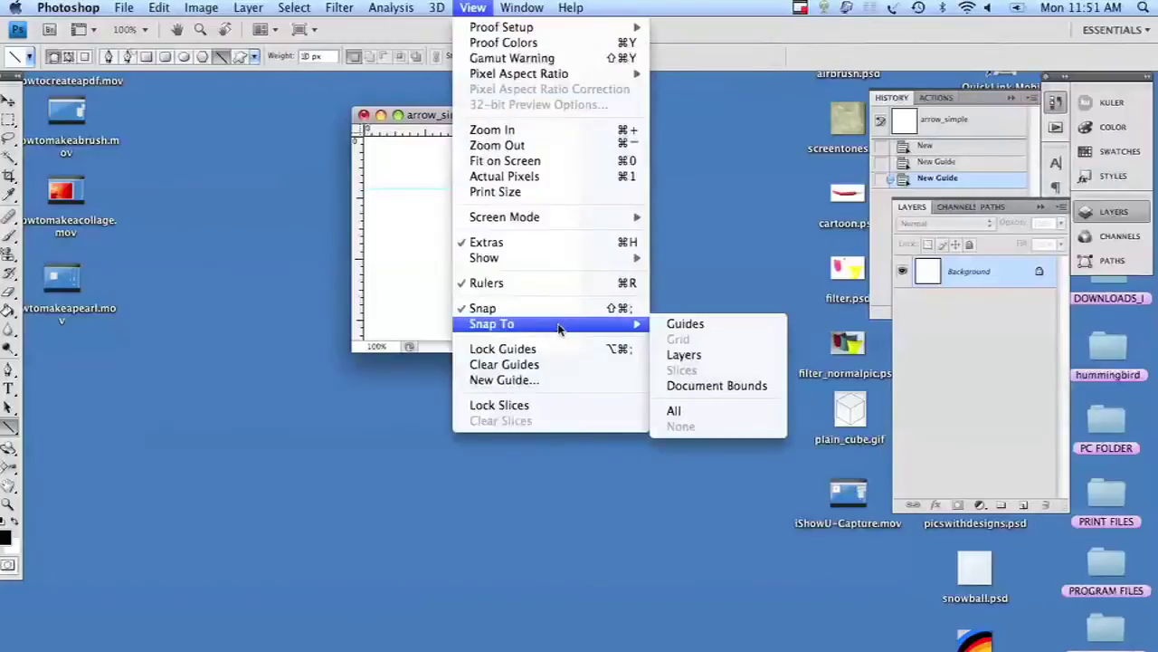
click(690, 326)
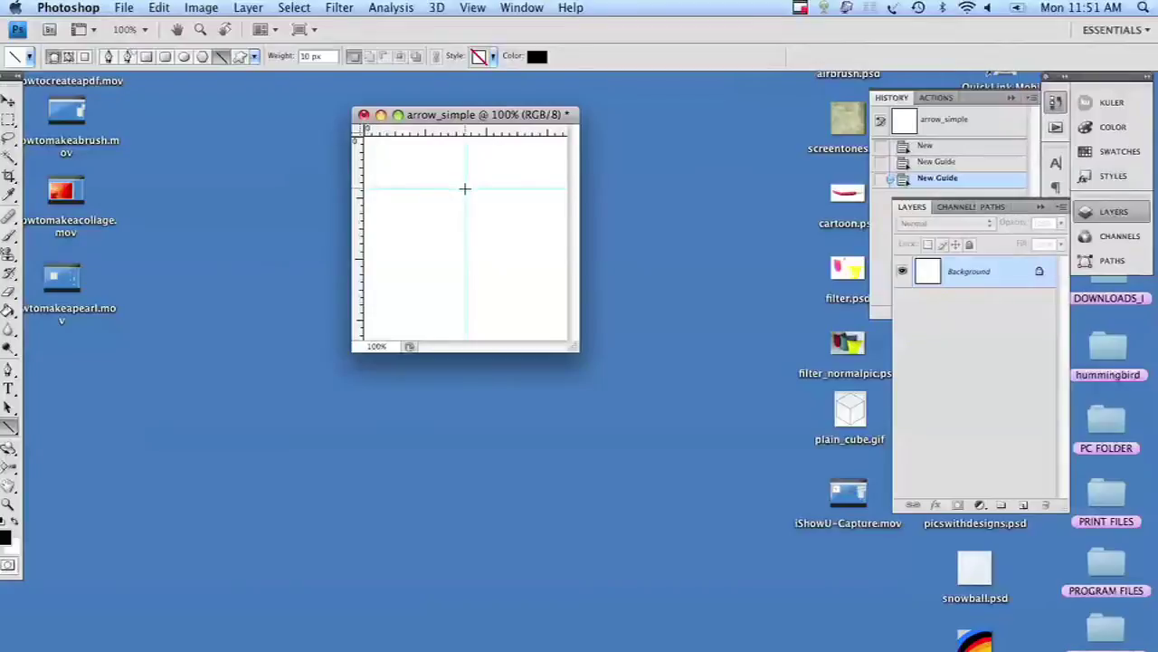
drag(464, 189, 481, 319)
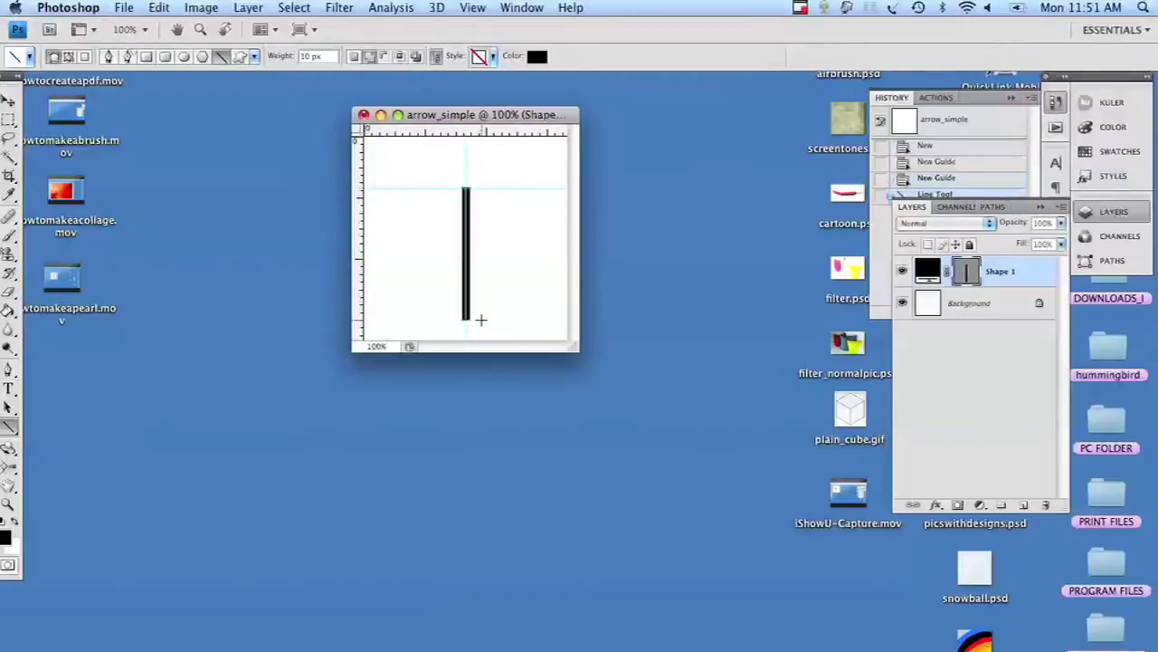
- On a new layer, draw a 10 px black 45° stroke angling down-left from the shaft top
click(1025, 505)
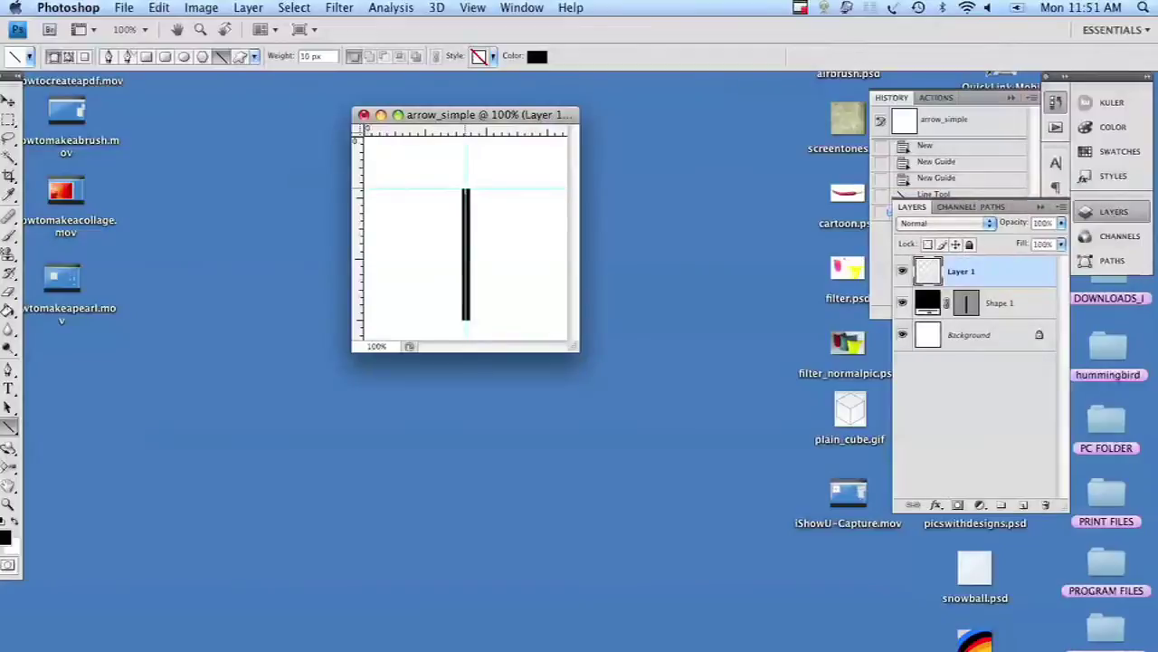
drag(465, 188, 414, 290)
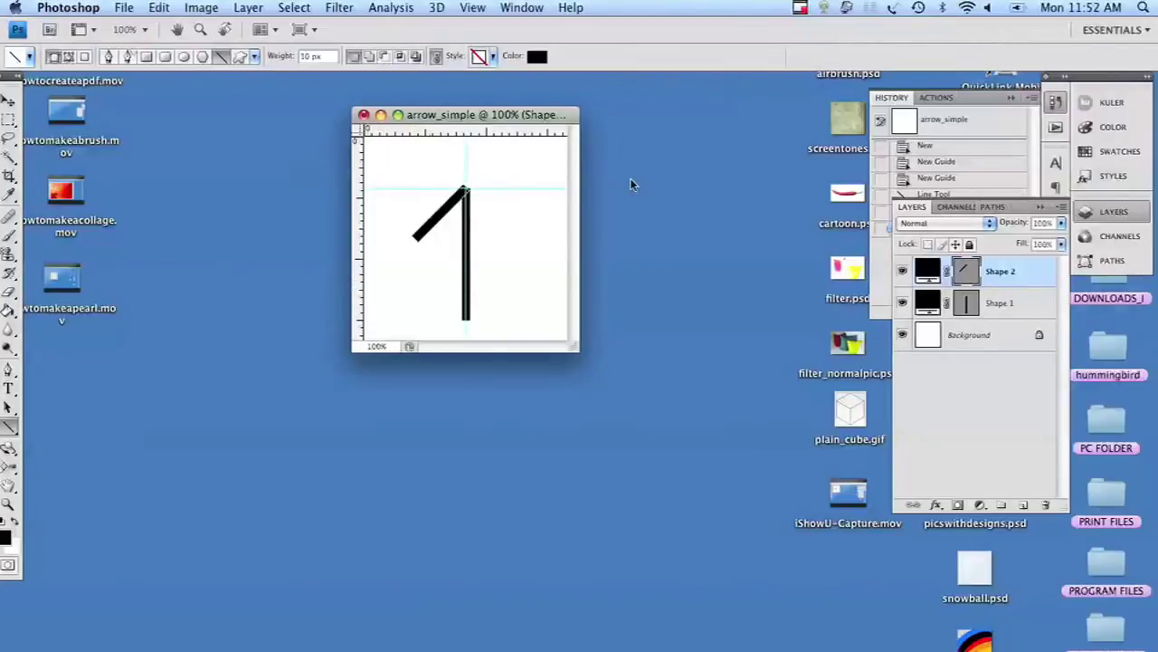
click(8, 101)
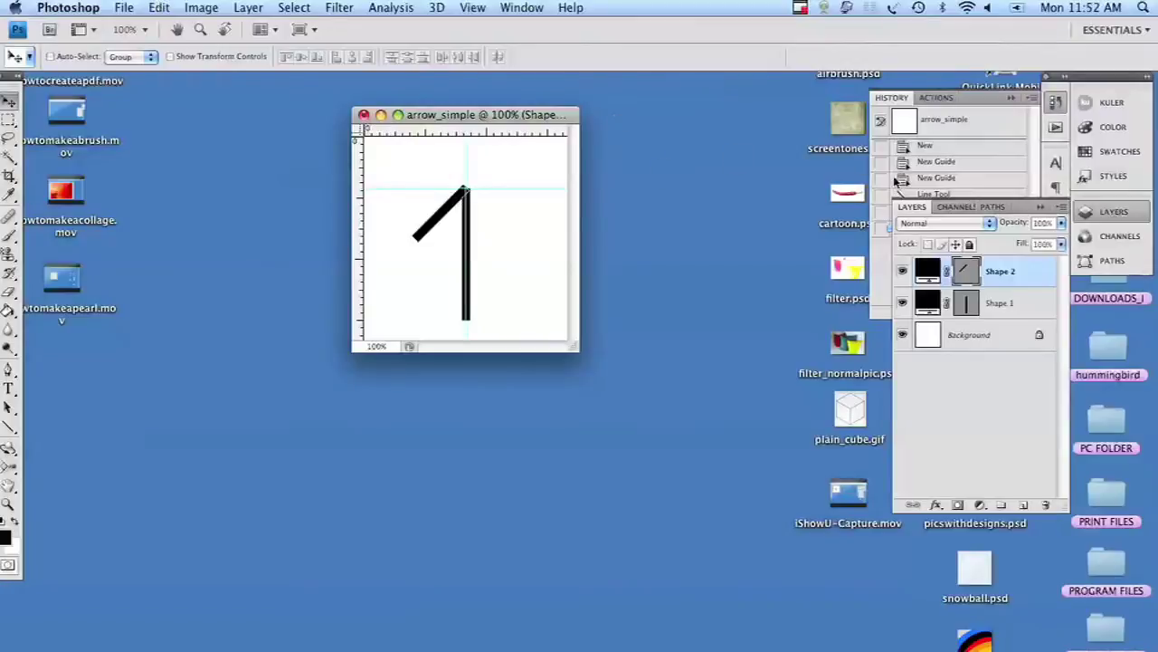
- Duplicate the Shape 2 layer as Shape 2 copy
click(1062, 208)
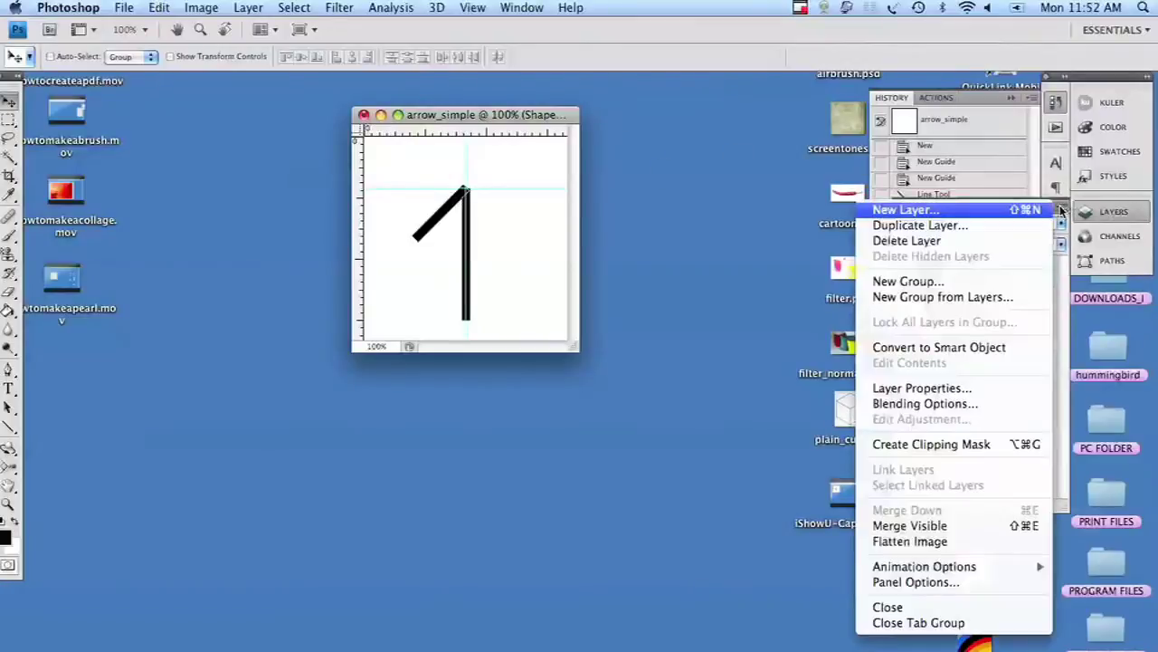
click(1047, 226)
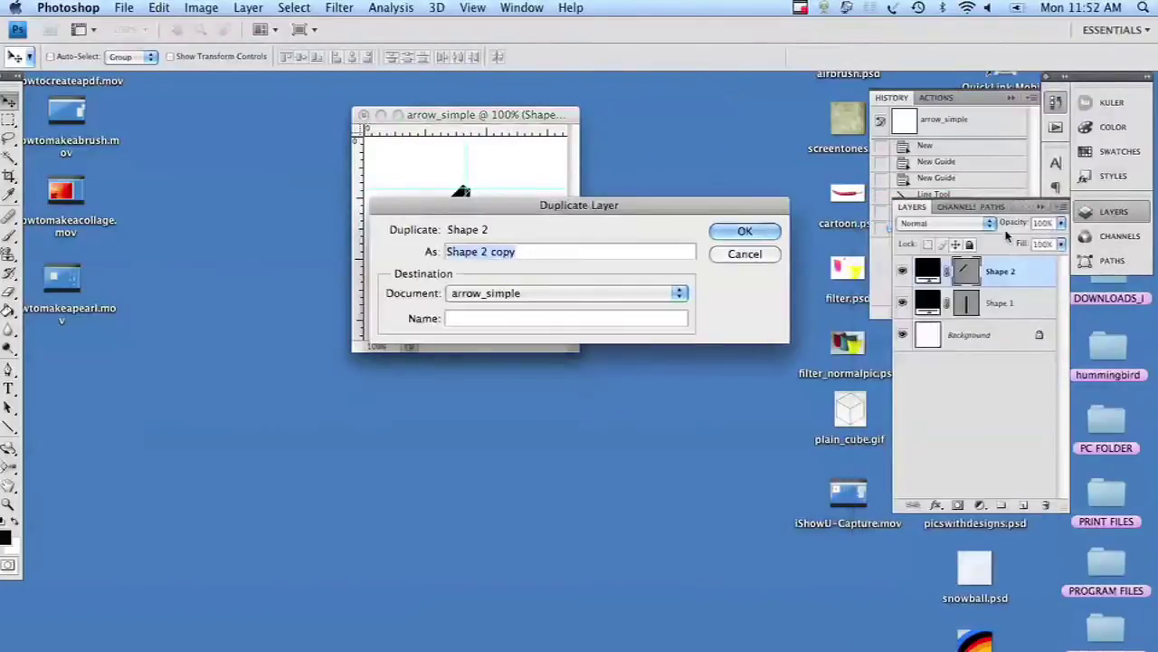
click(735, 233)
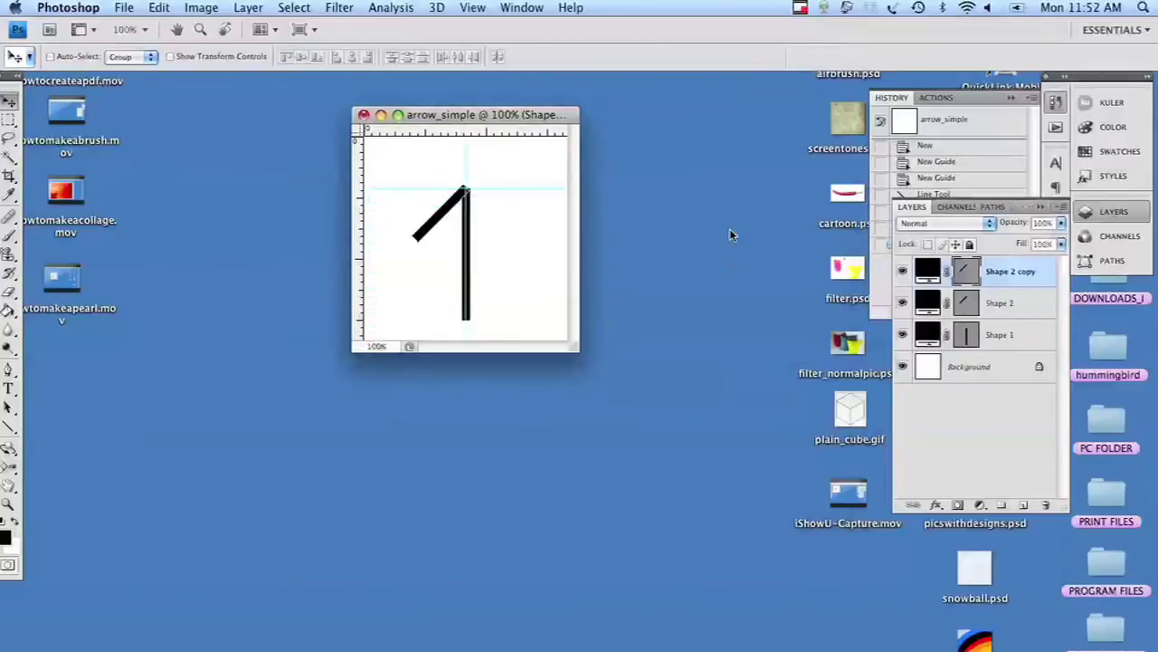
- Flip the copied stroke horizontally and position it to meet the first stroke atop the shaft
click(159, 8)
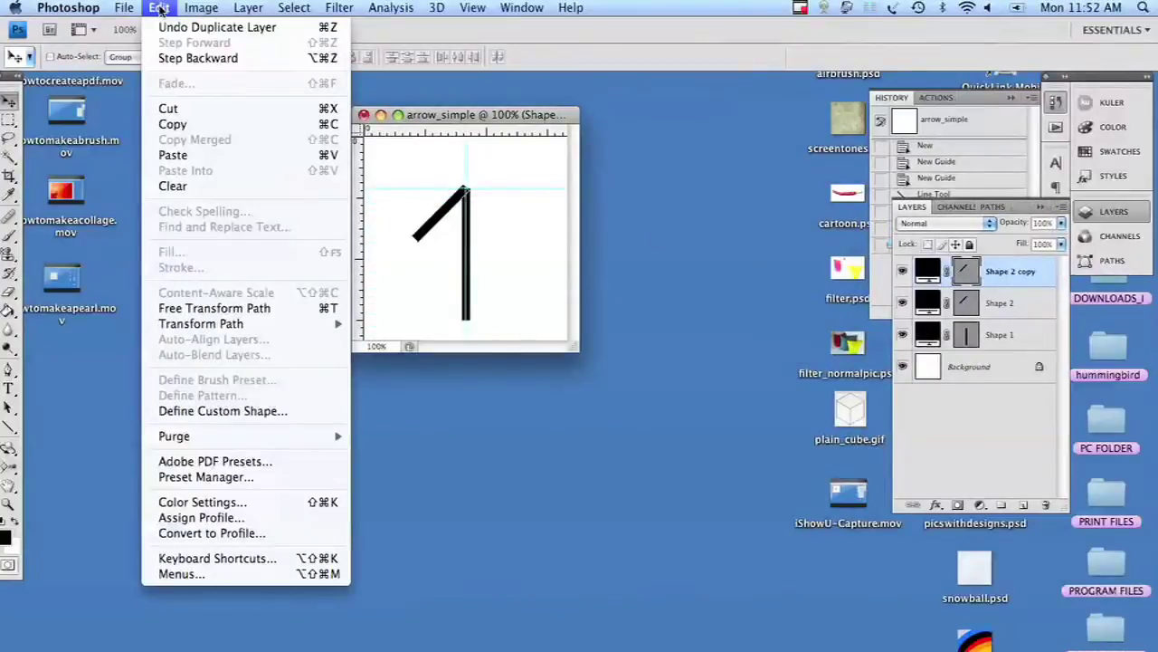
mouse_move(280, 324)
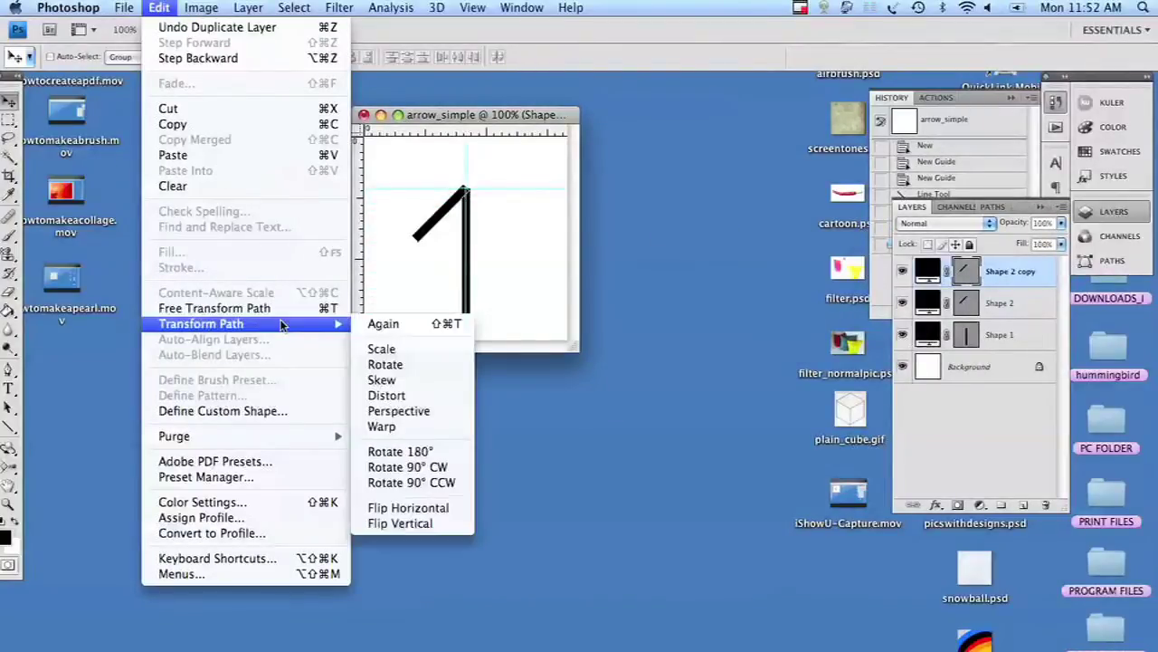
click(409, 507)
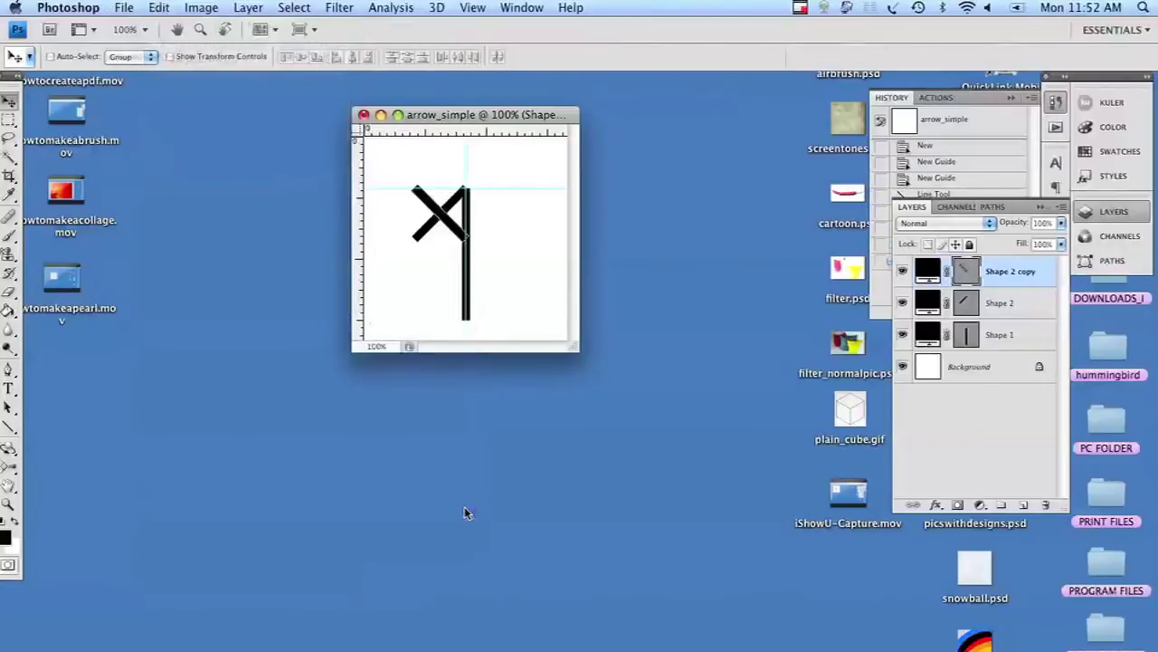
drag(457, 228, 512, 236)
key(Left)
key(Left)
key(Left)
key(Left)
key(Left)
key(Right)
key(Right)
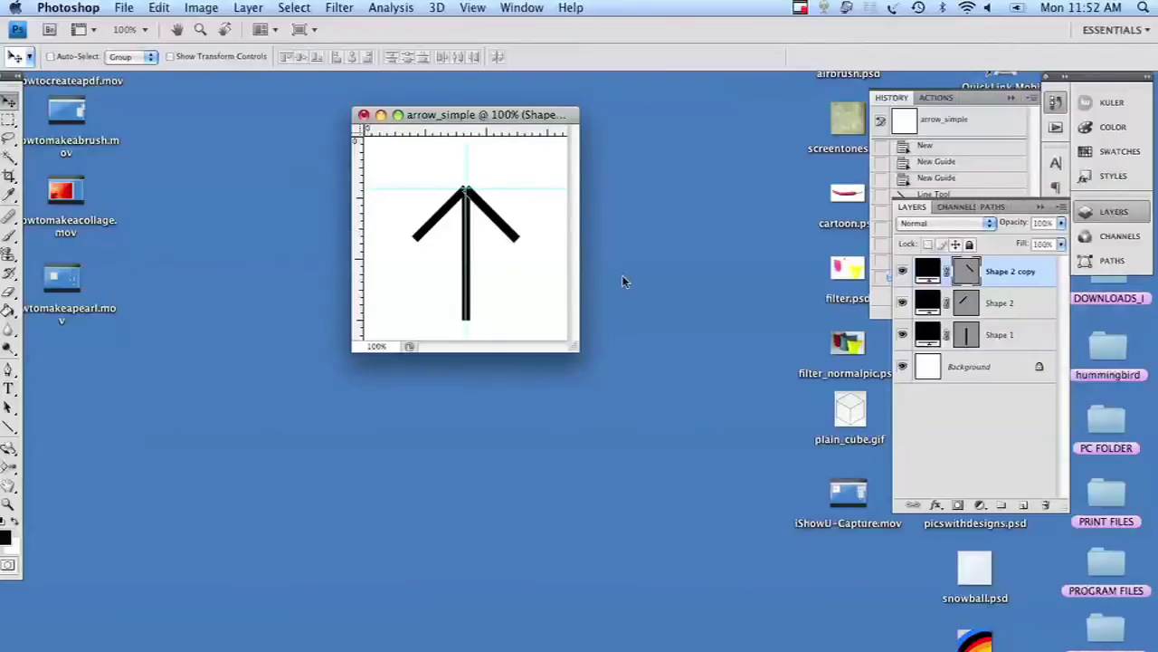
shift+click(1012, 308)
- Select Shape 1, Shape 2 and Shape 2 copy and merge them into one layer
shift+click(1021, 332)
click(249, 8)
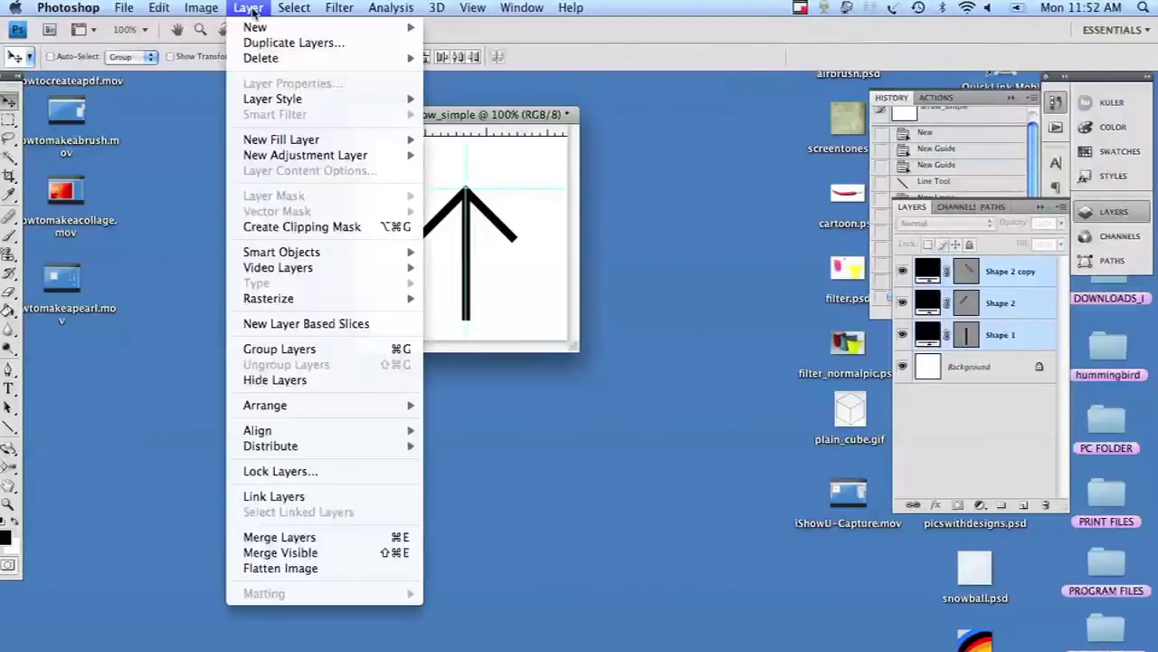
click(357, 537)
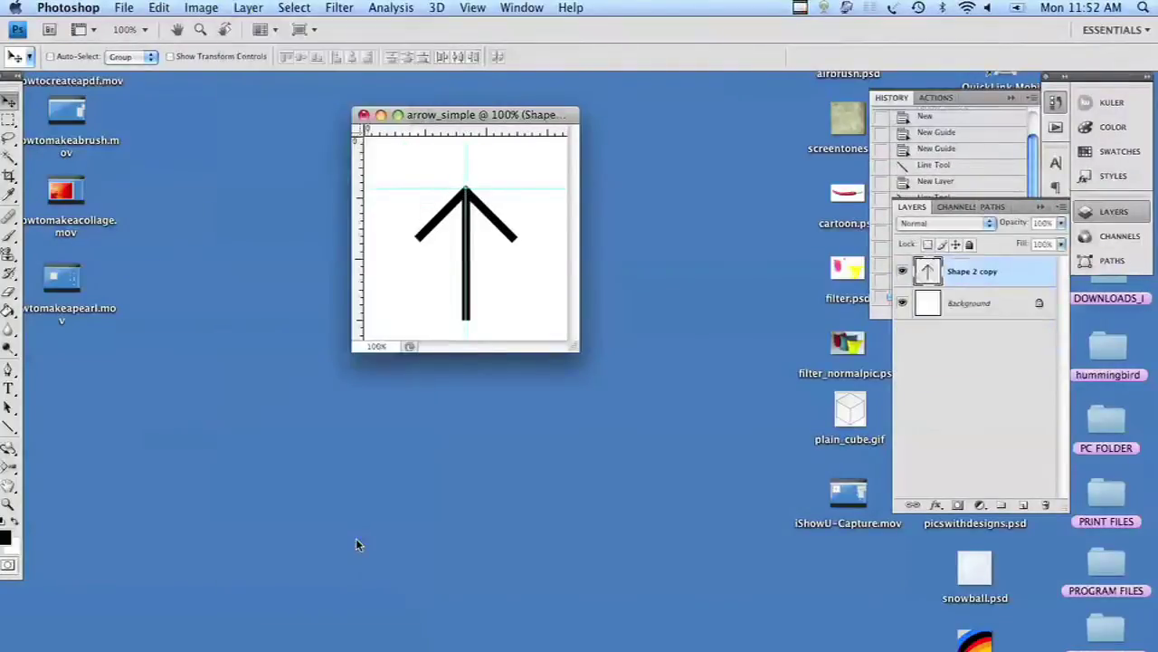
click(159, 9)
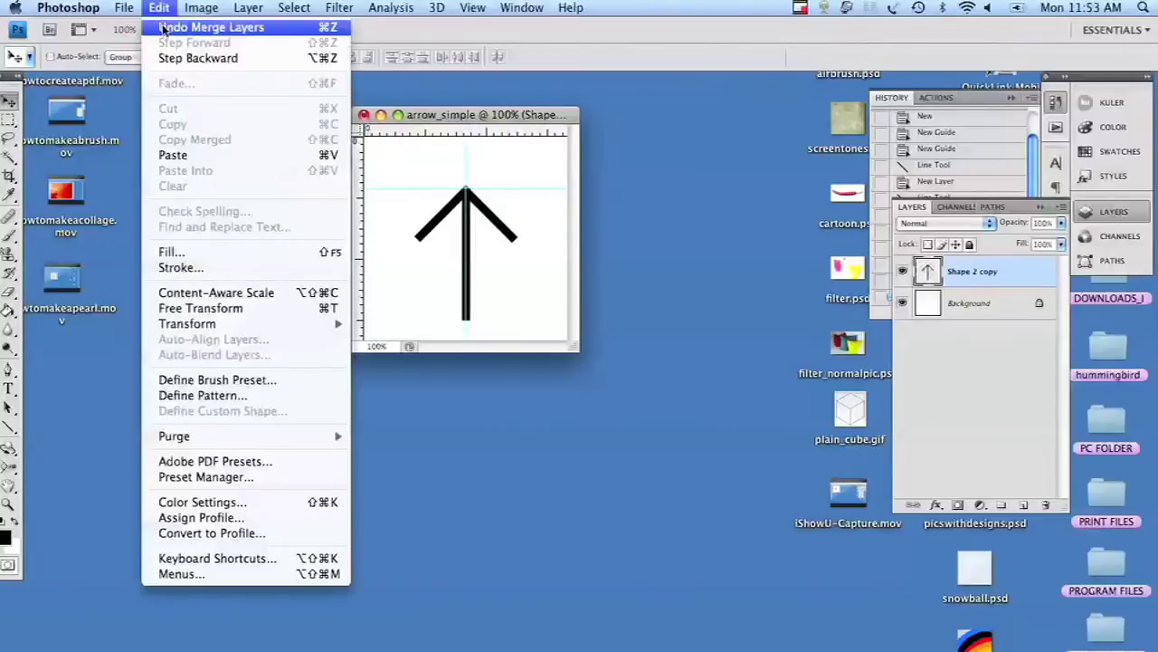
- Undo the layer merge and reselect the three separate shape layers
click(163, 27)
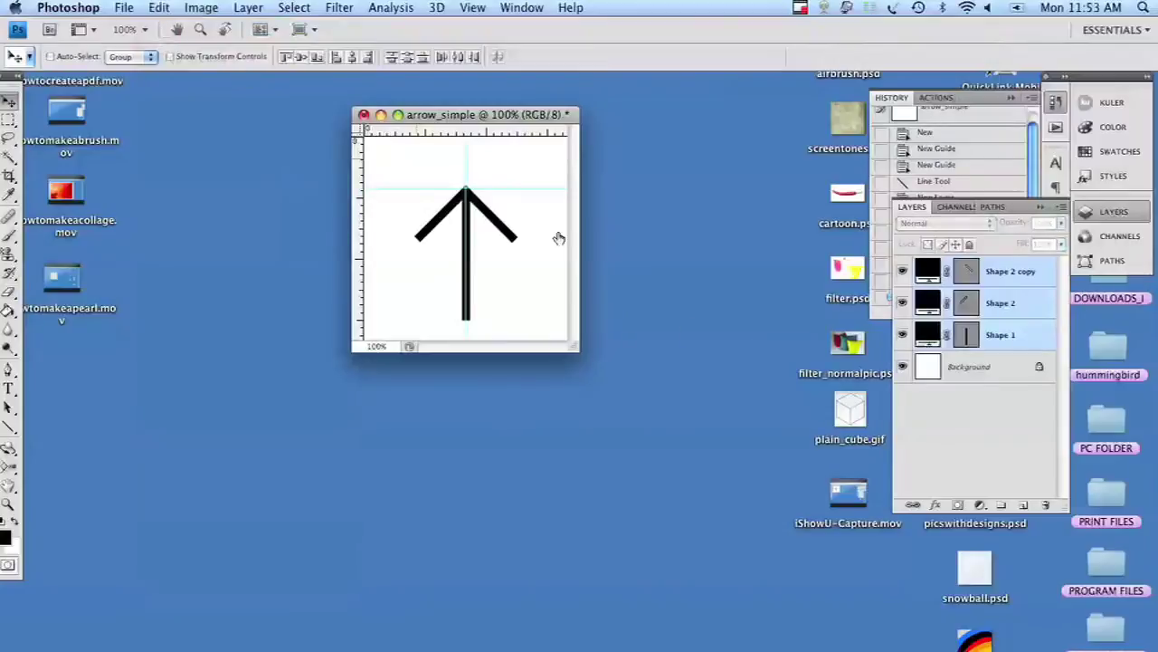
click(1033, 337)
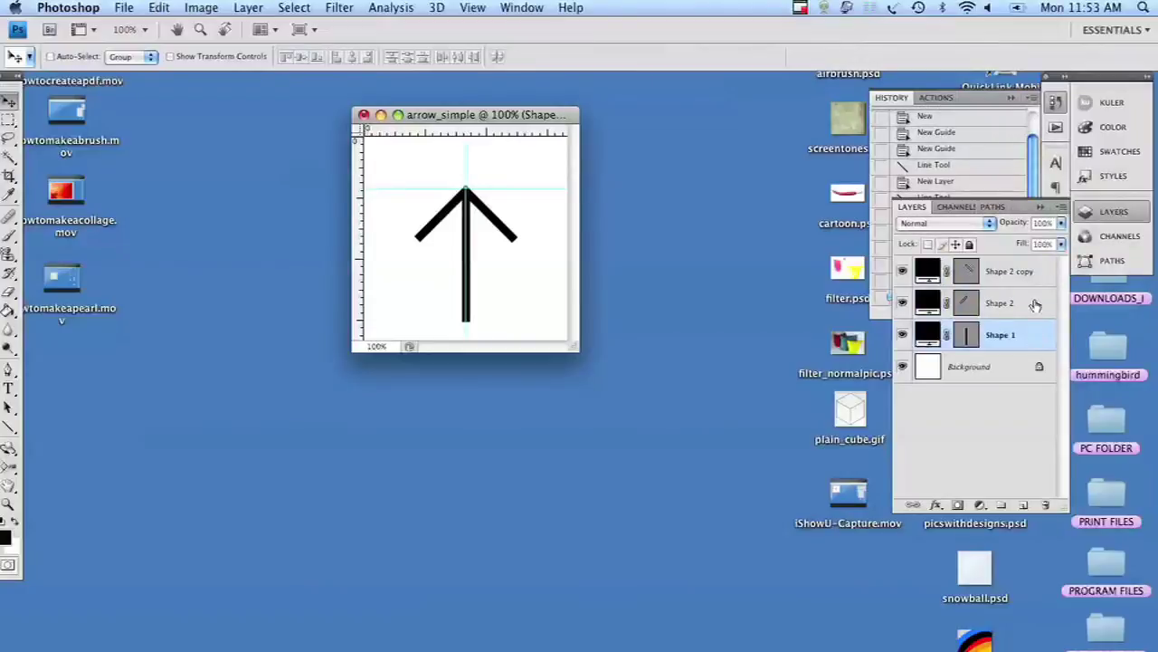
shift+click(1028, 270)
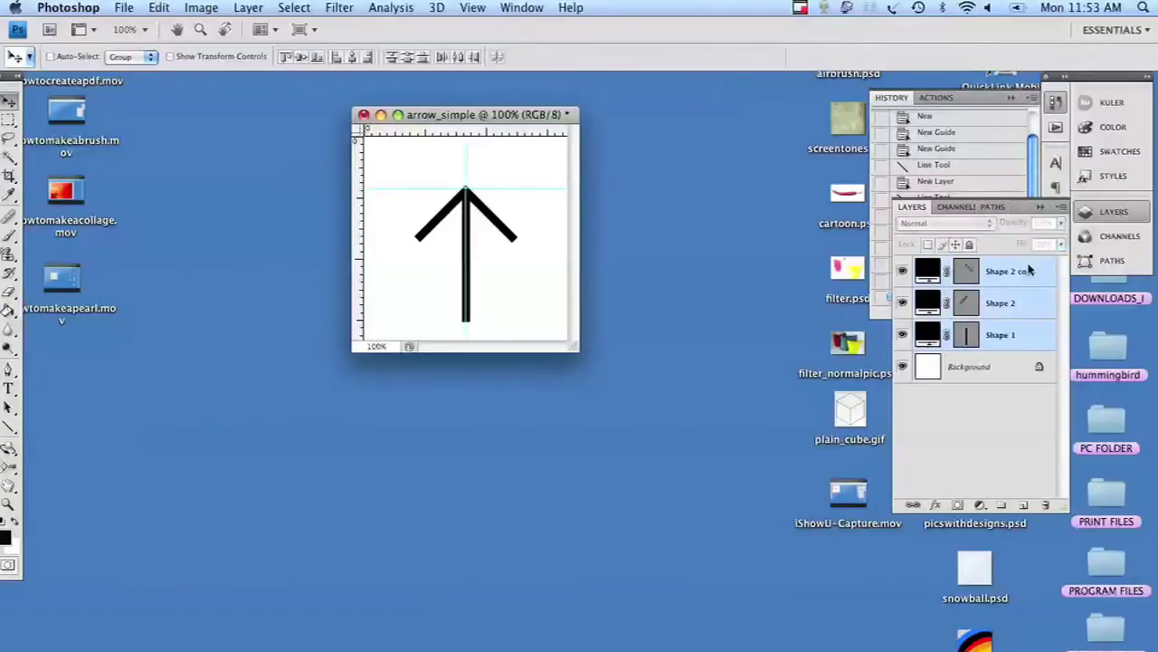
click(159, 8)
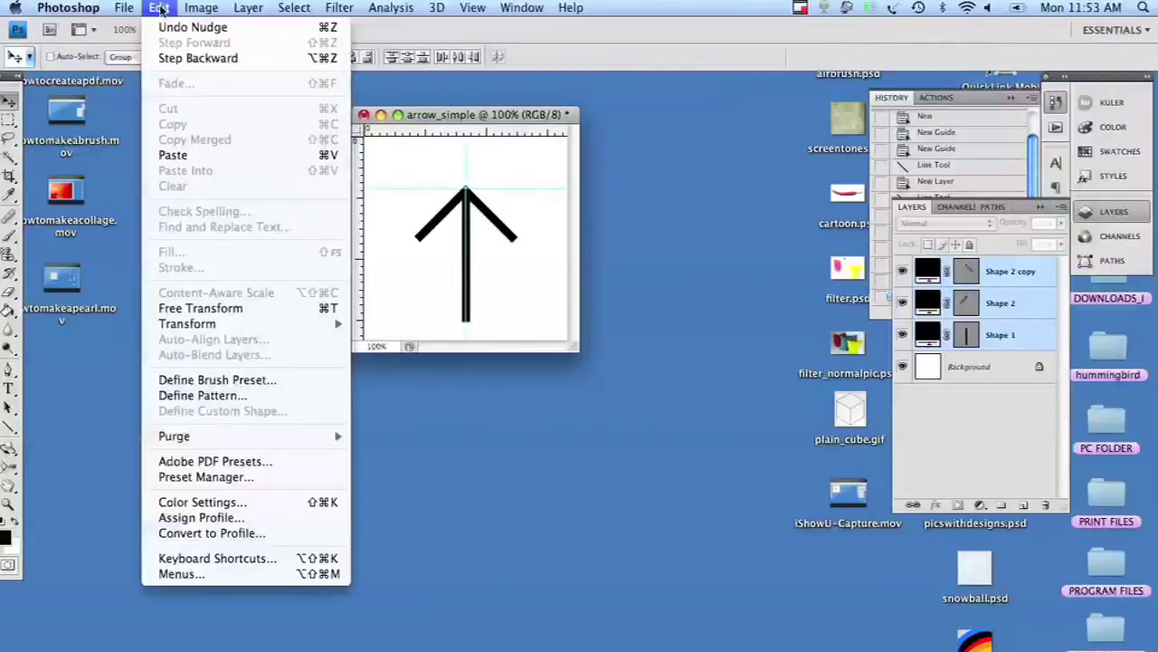
- Merge the three selected shape layers again into a single Shape 2 copy layer
mouse_move(248, 7)
mouse_move(295, 268)
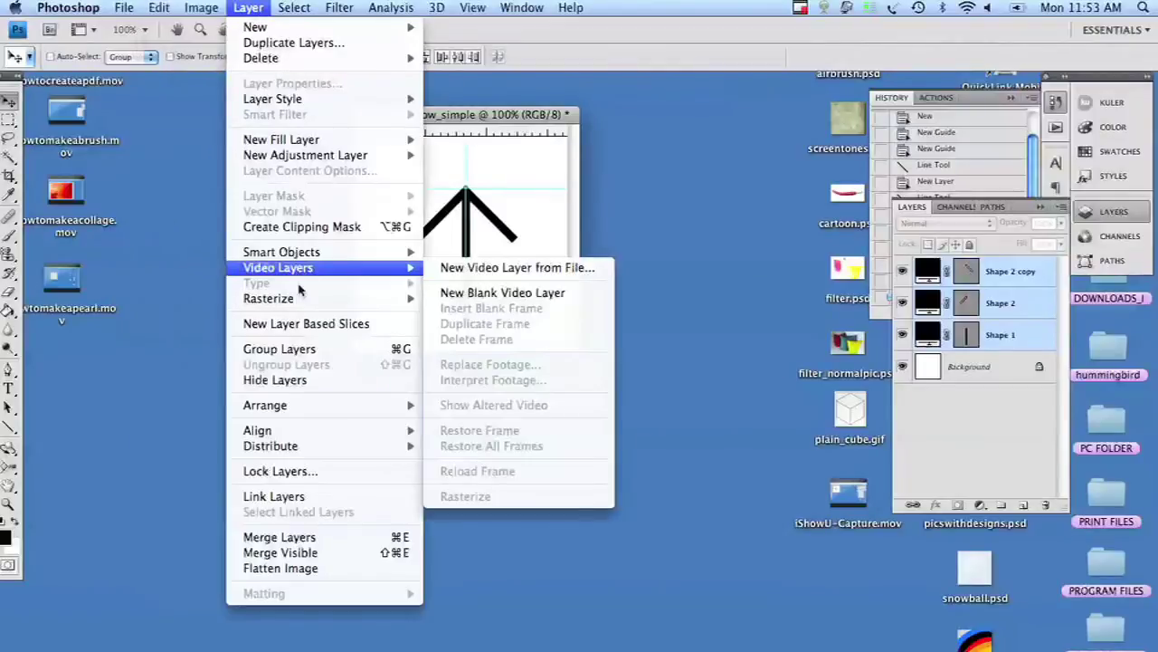
click(361, 537)
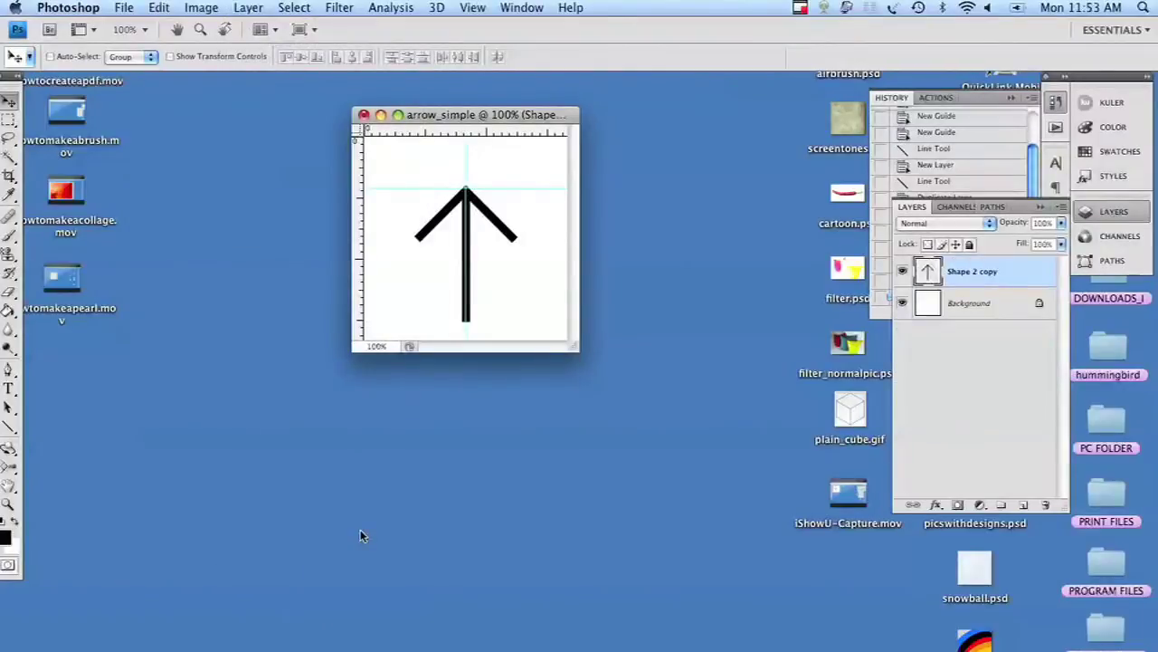
- Add a Bevel and Emboss style lit at 90° angle and 64 altitude
click(248, 8)
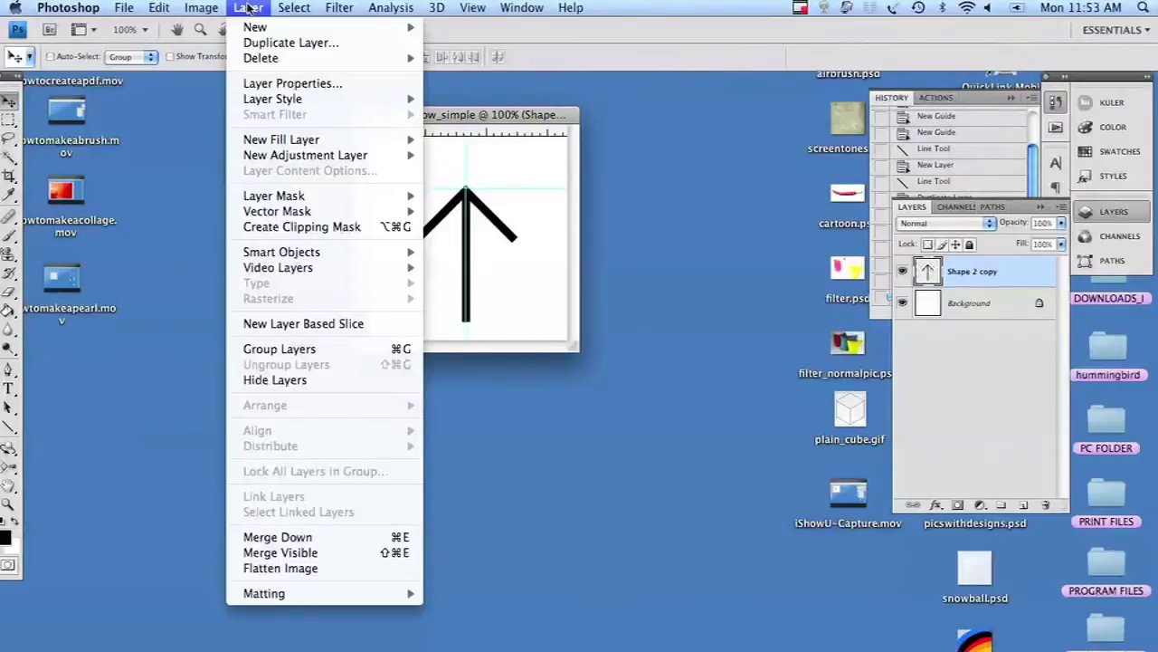
mouse_move(398, 99)
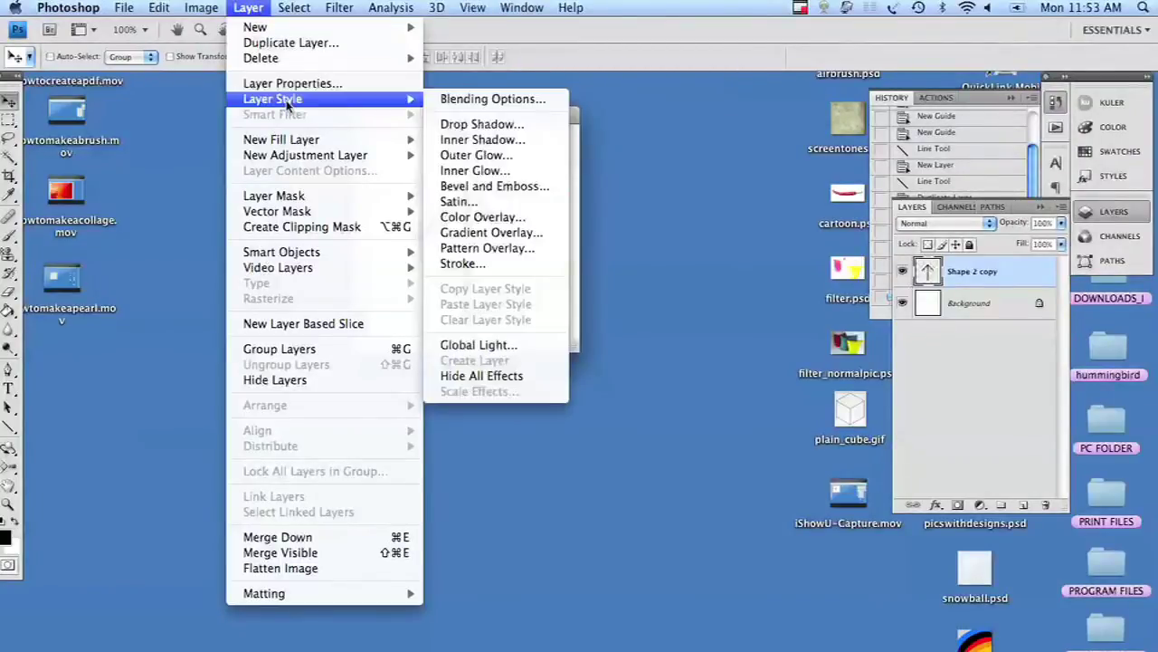
click(521, 188)
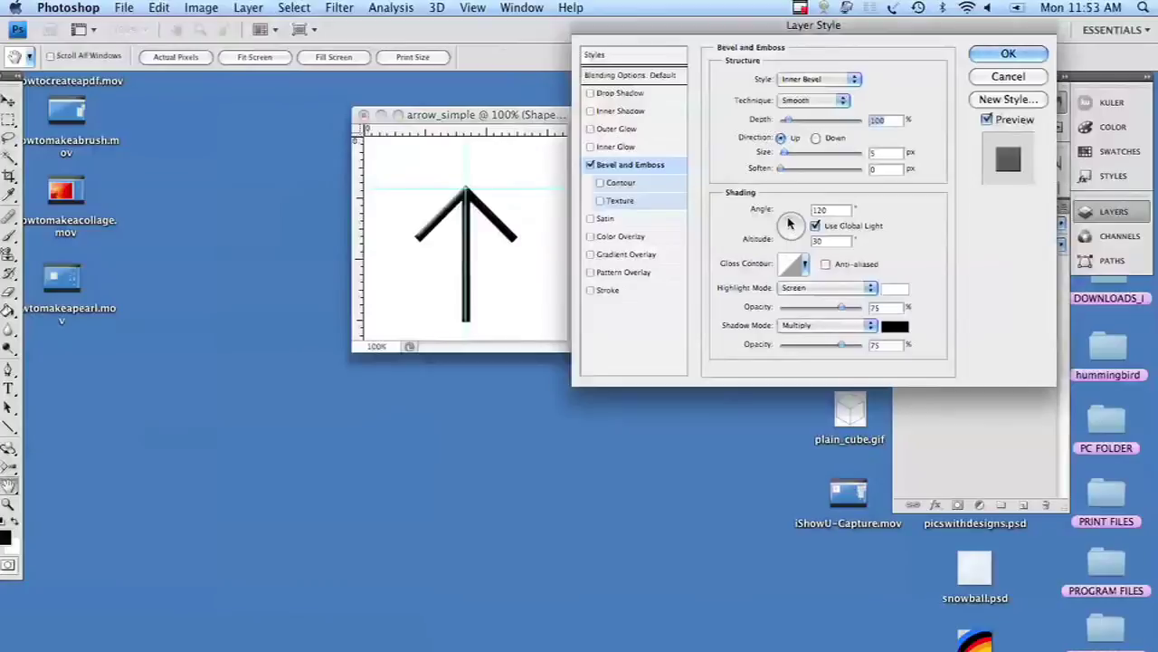
drag(789, 224, 793, 228)
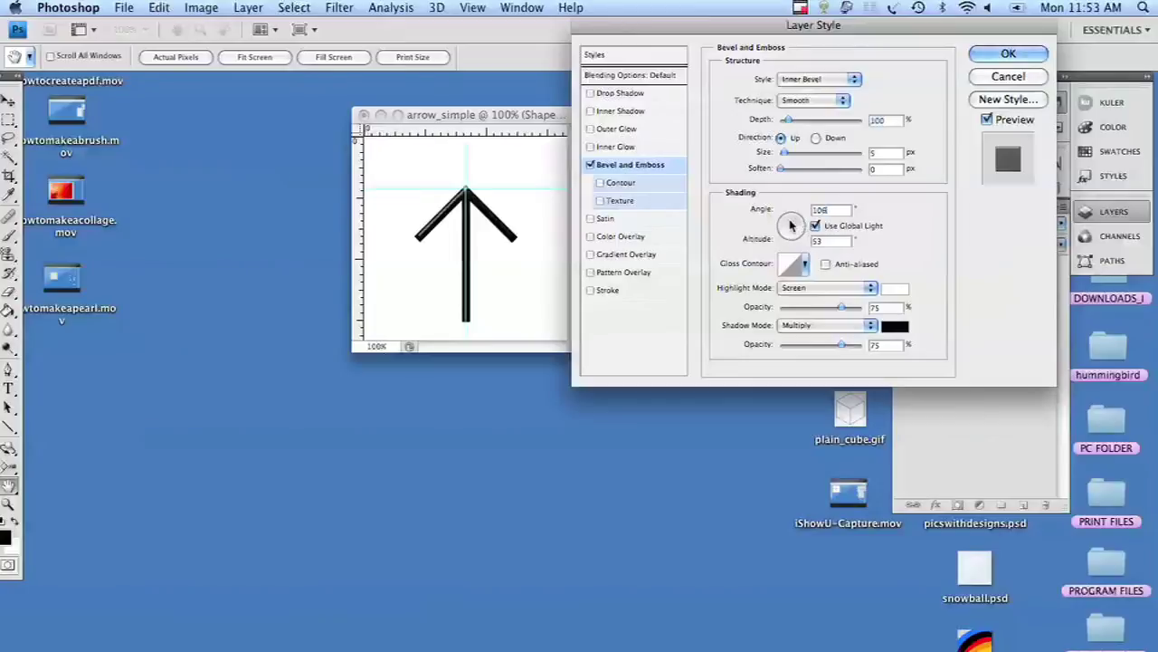
drag(791, 225, 793, 226)
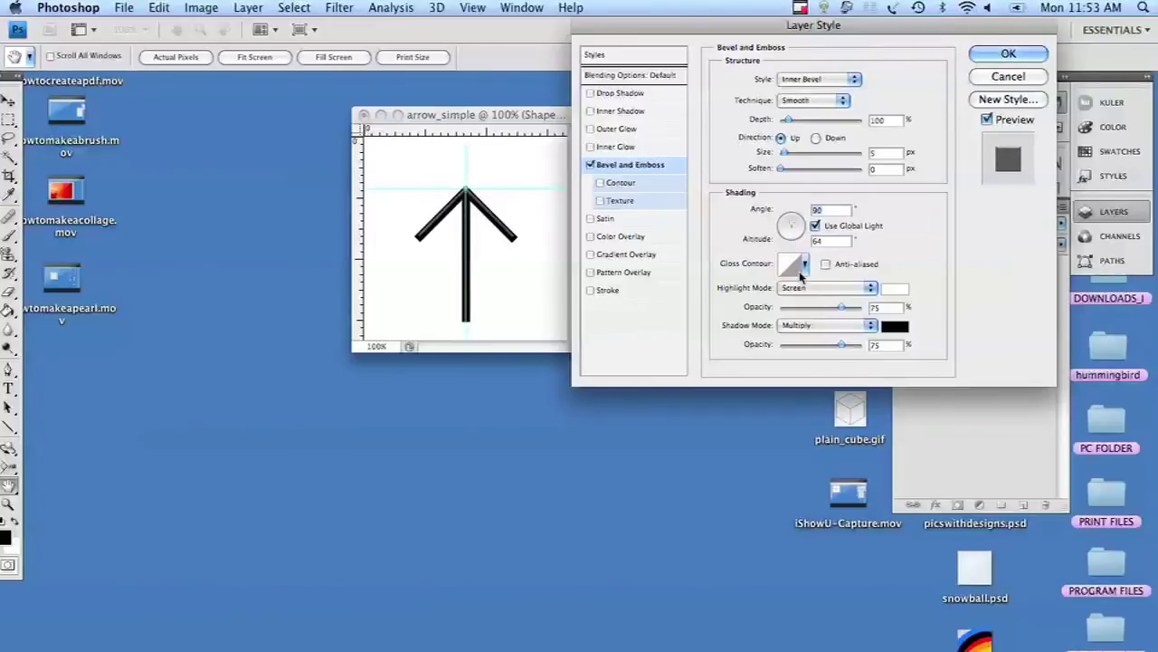
- Set the gloss contour to Linear, apply the style, and clear all guides
click(805, 265)
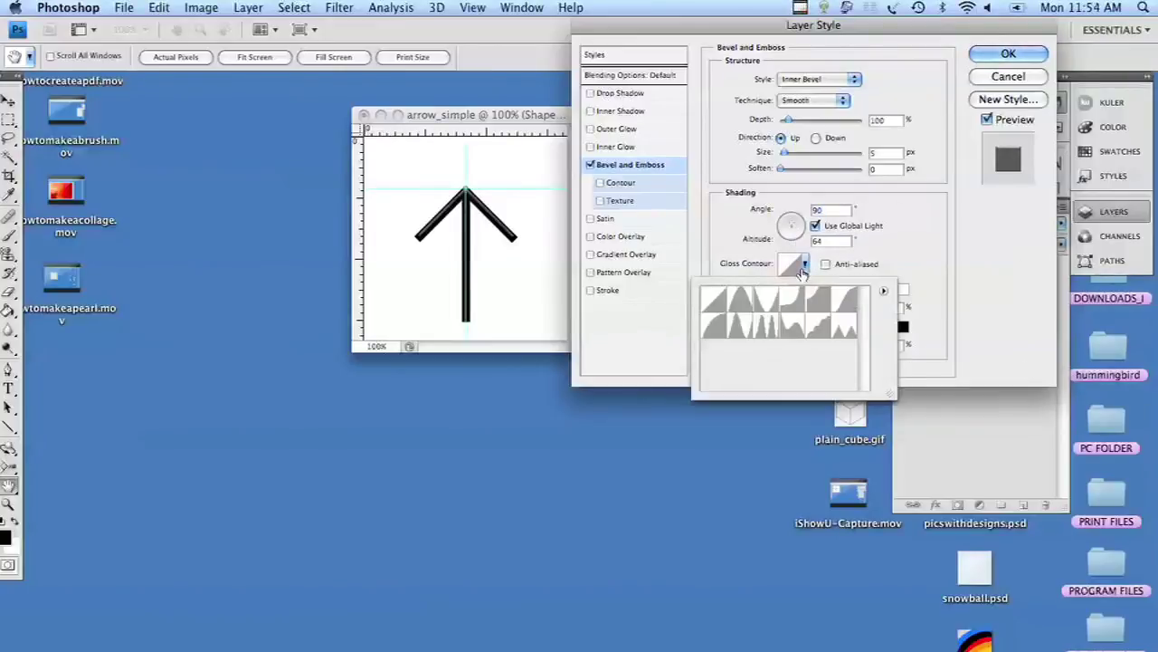
click(740, 326)
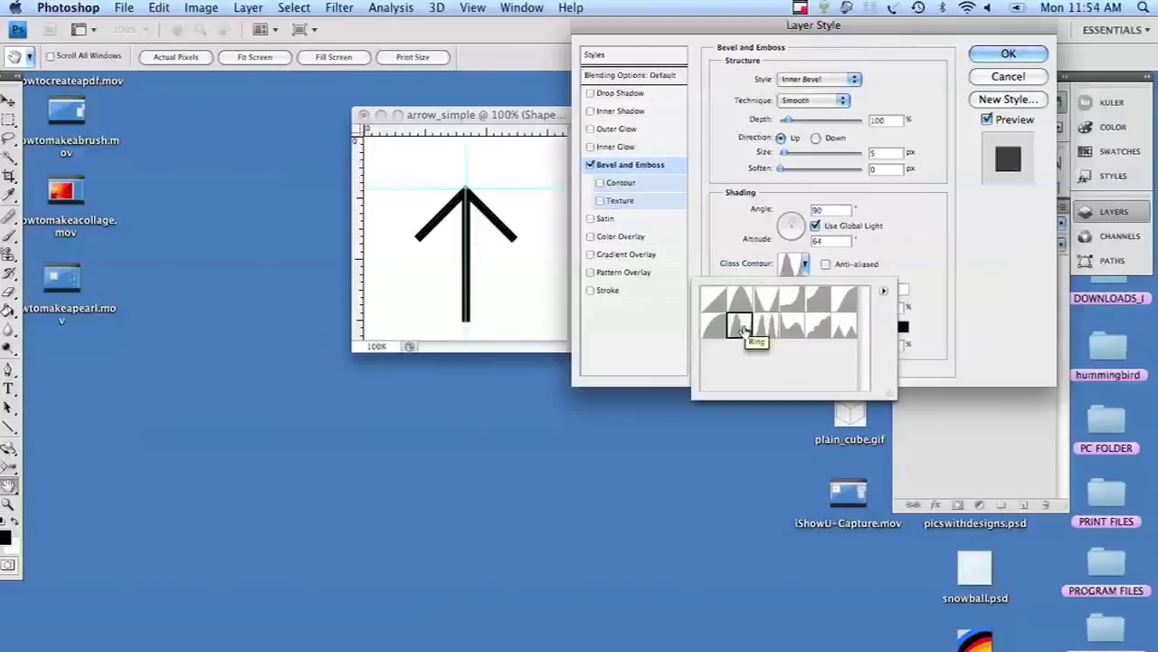
click(766, 326)
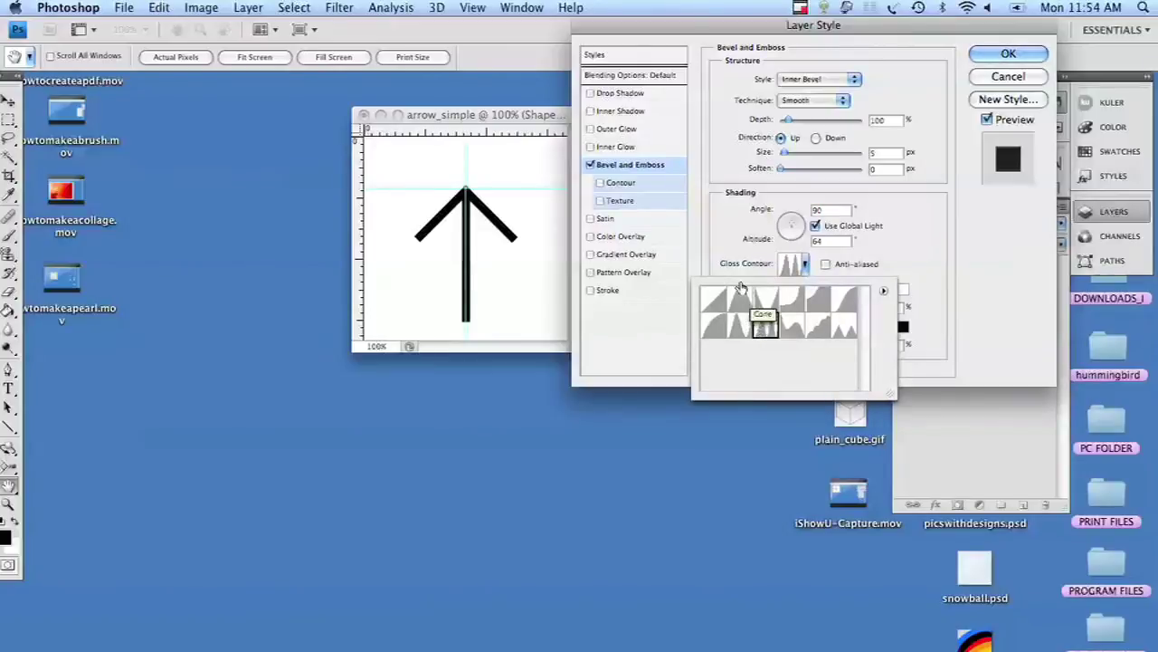
click(739, 298)
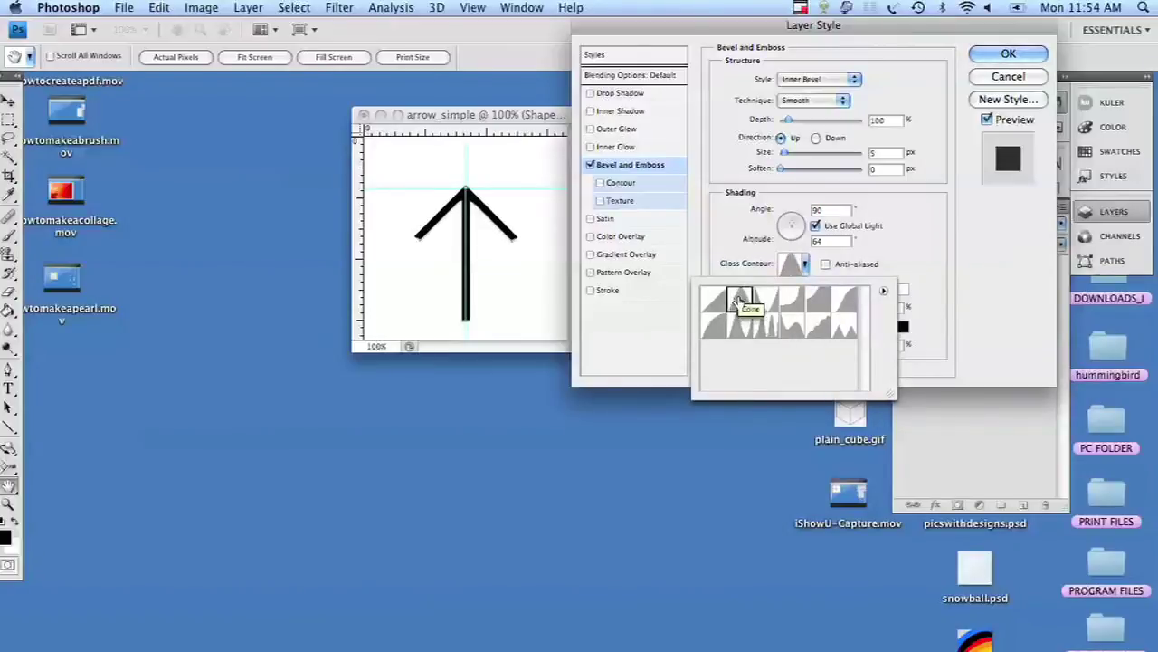
click(718, 299)
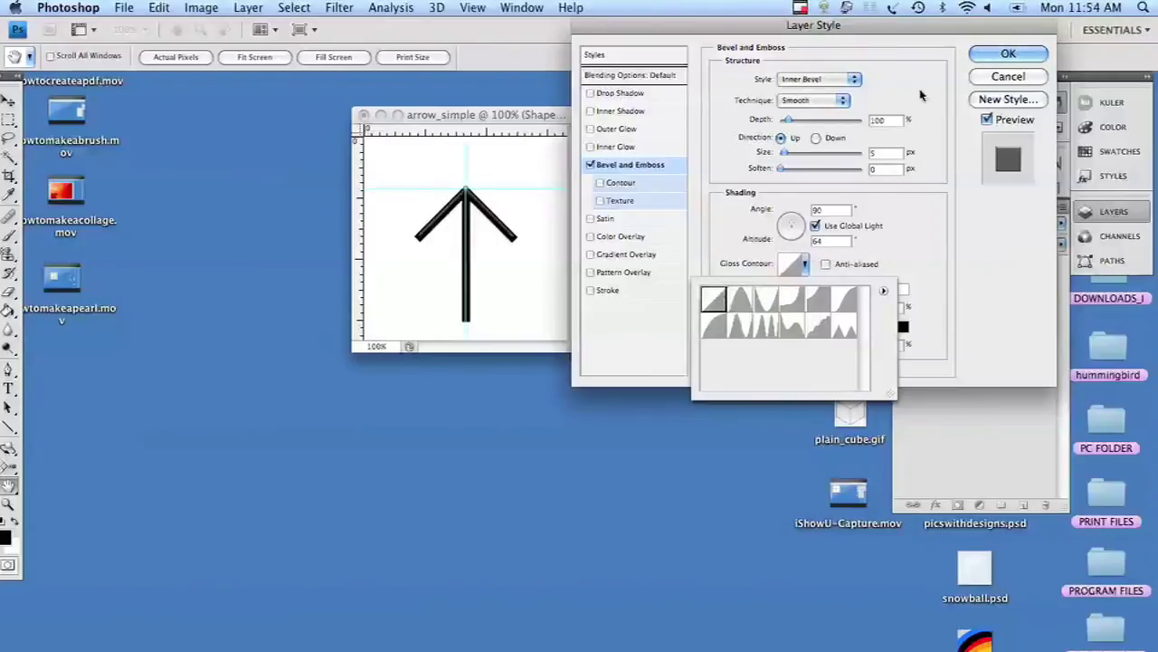
click(997, 54)
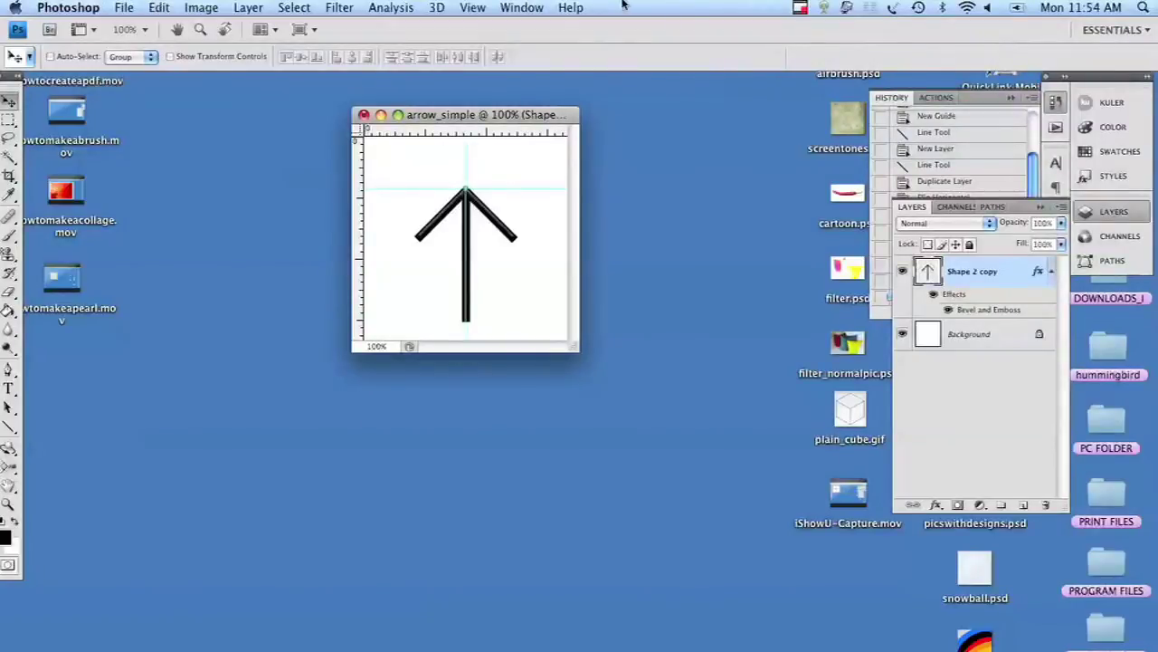
click(472, 7)
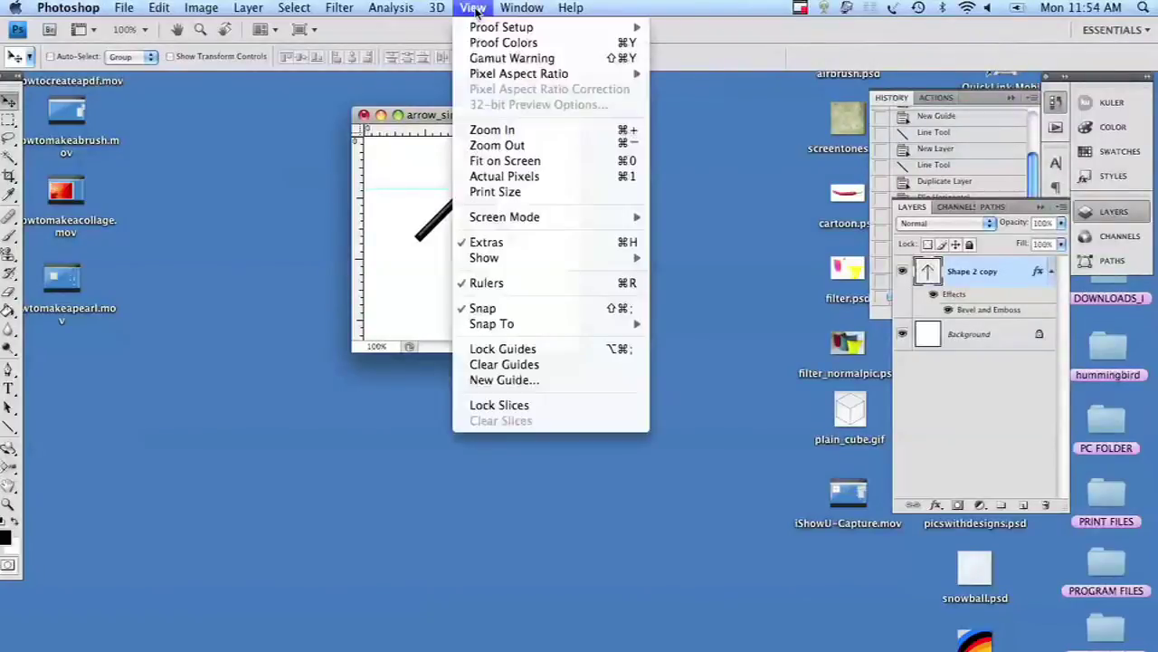
click(530, 364)
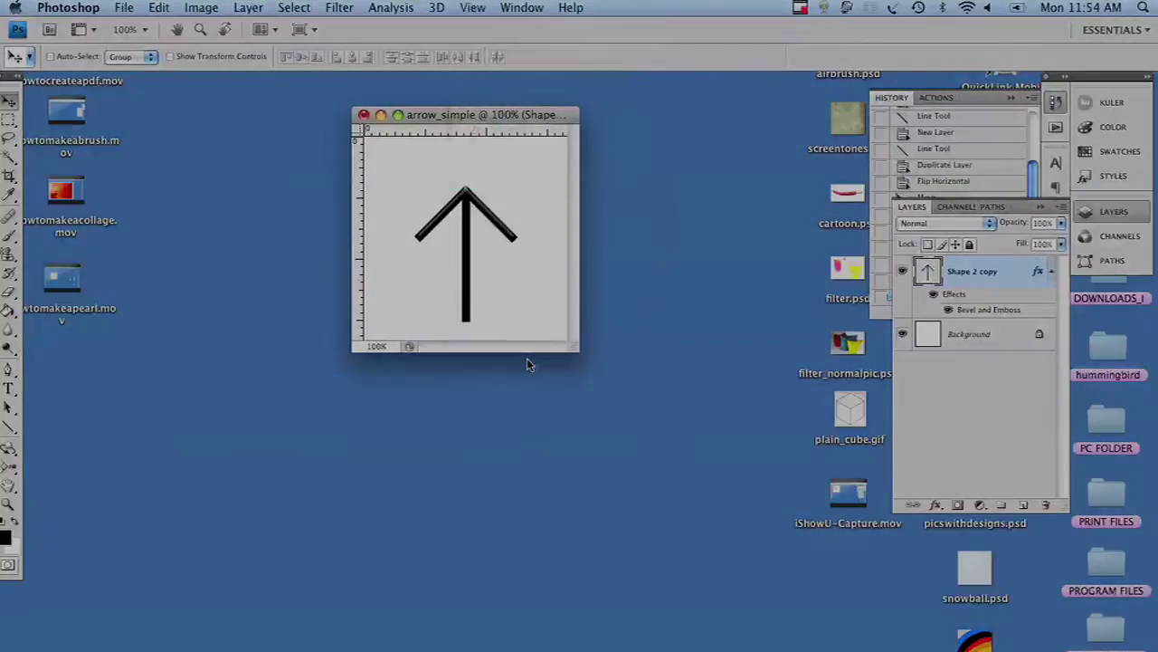